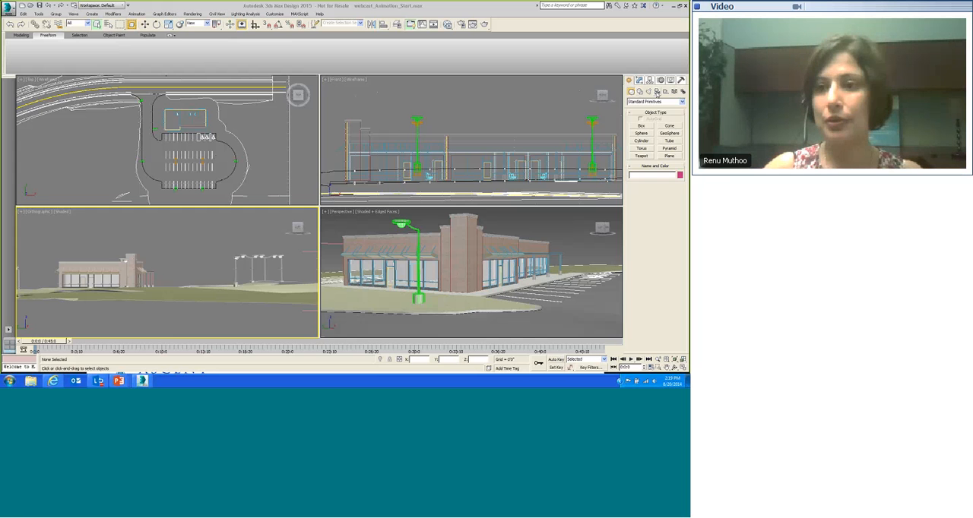
Step: Create a target camera in the Top view, placed at the lower left of the site and aimed toward the building
{"action": "left_click", "coordinate": [656, 91]}
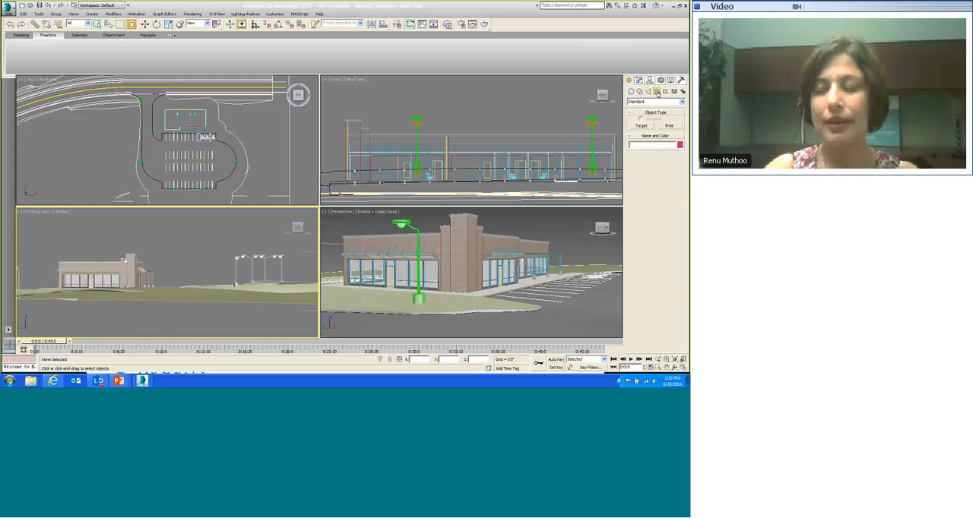
{"action": "left_click", "coordinate": [643, 126]}
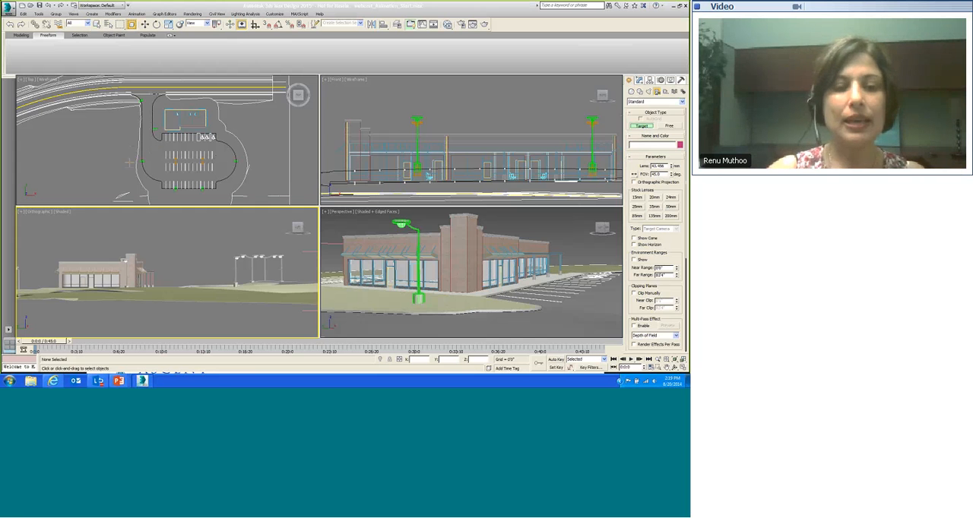
{"action": "left_click_drag", "start_coordinate": [120, 159], "coordinate": [187, 119]}
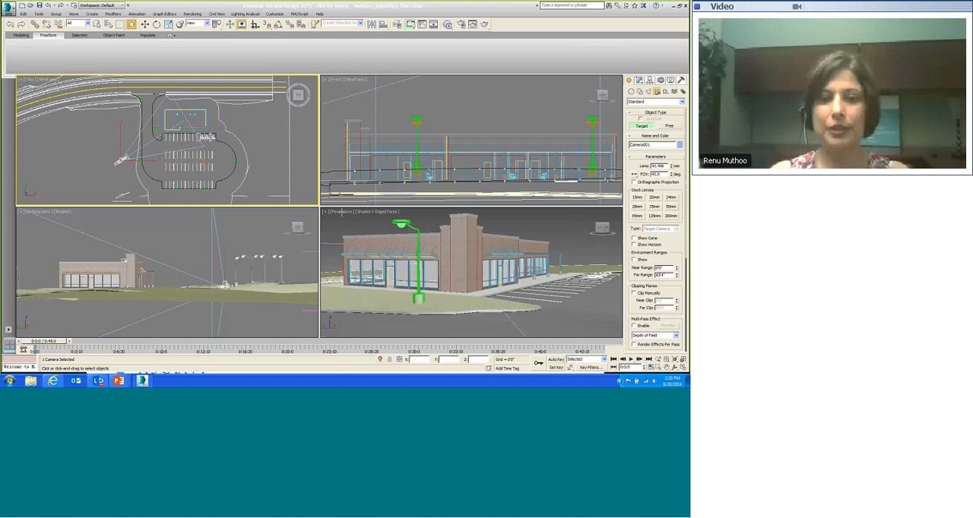
Step: Switch the Perspective viewport to show the Camera001 view
{"action": "left_click", "coordinate": [343, 214]}
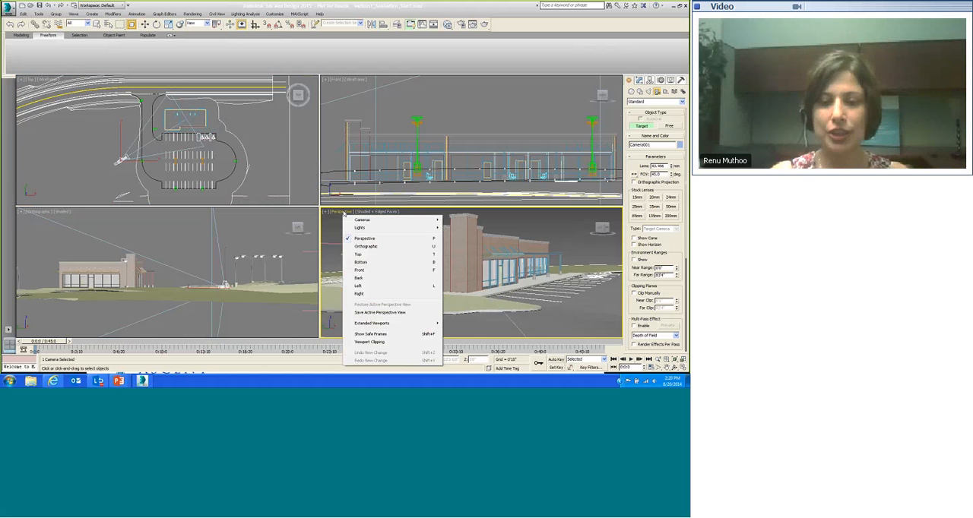
{"action": "mouse_move", "coordinate": [364, 222]}
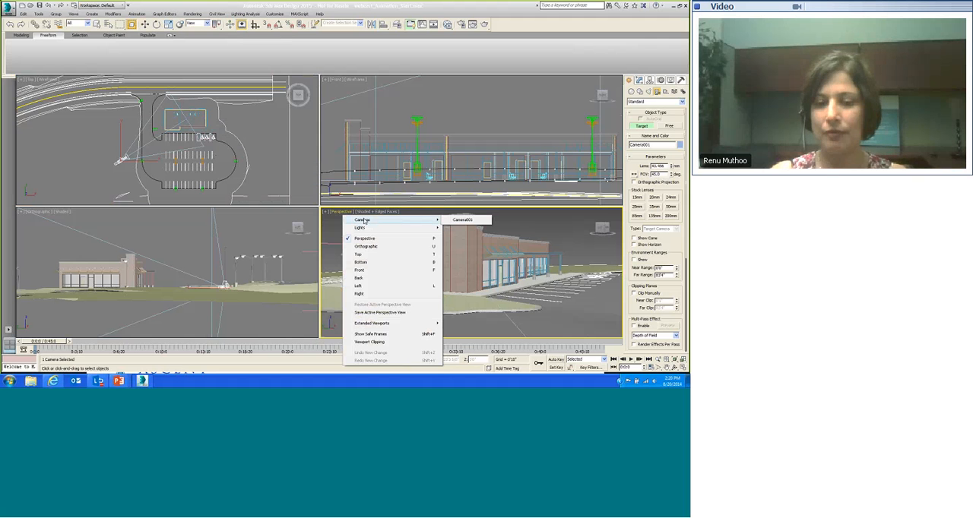
{"action": "left_click", "coordinate": [470, 221]}
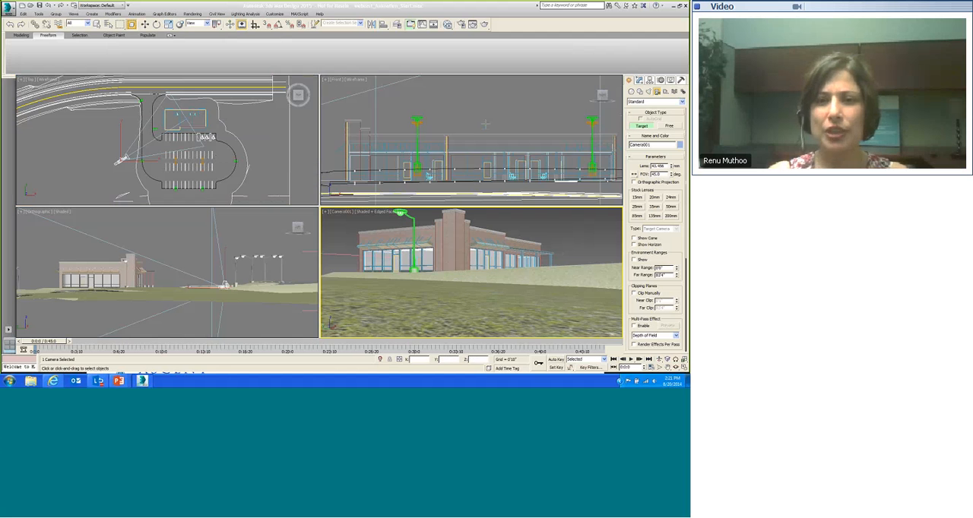
Step: Raise the camera vertically in the Front view using Select and Move
{"action": "middle_click_drag", "start_coordinate": [486, 124], "coordinate": [516, 122]}
{"action": "scroll", "coordinate": [508, 119], "scroll_direction": "down", "scroll_amount": 3}
{"action": "scroll", "coordinate": [508, 117], "scroll_direction": "down", "scroll_amount": 2}
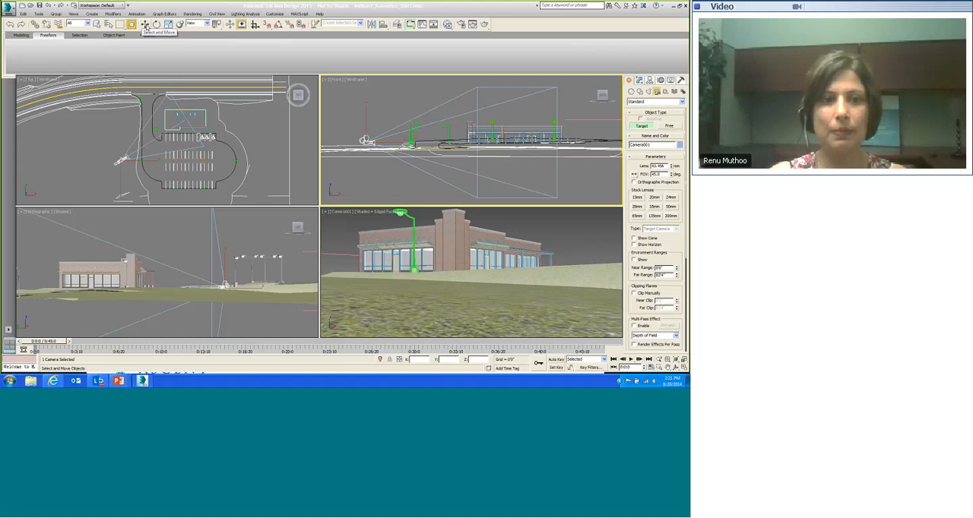
{"action": "left_click", "coordinate": [145, 25]}
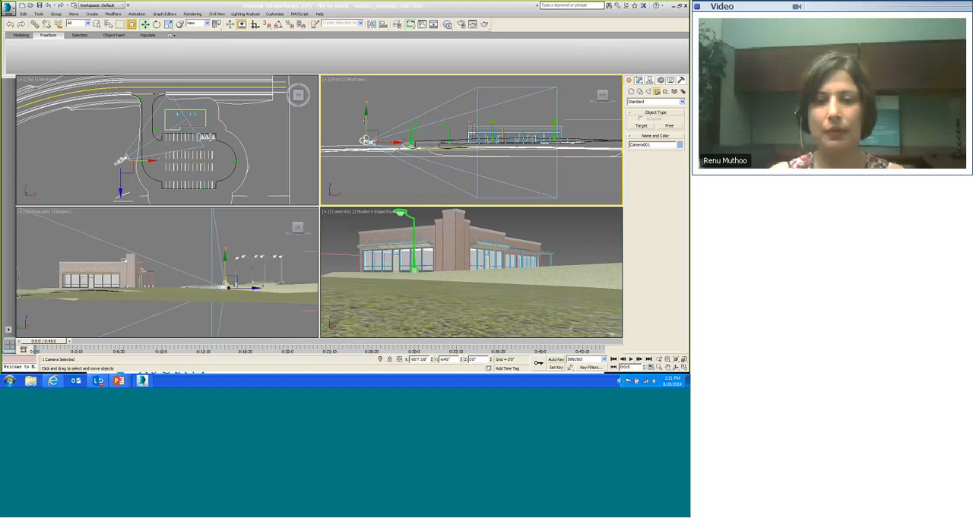
{"action": "left_click_drag", "start_coordinate": [365, 112], "coordinate": [365, 87]}
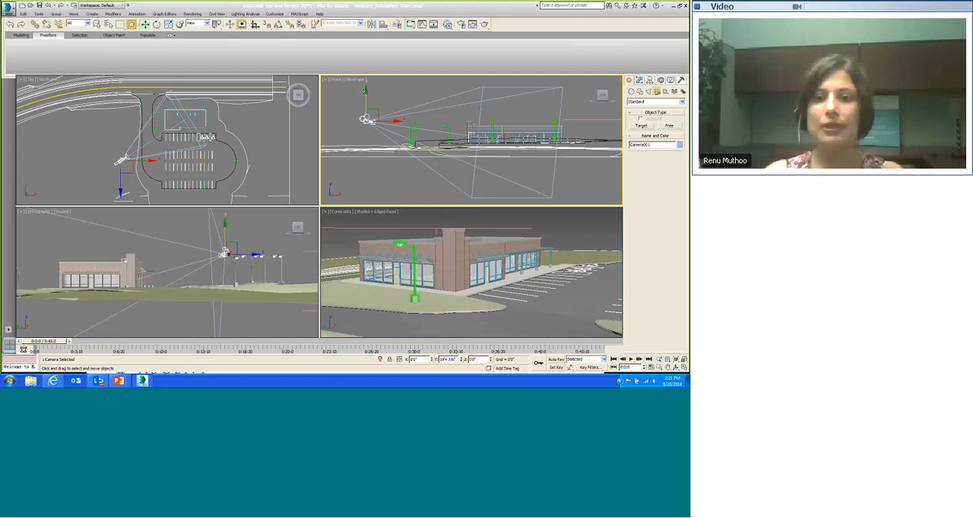
{"action": "left_click_drag", "start_coordinate": [366, 86], "coordinate": [366, 87]}
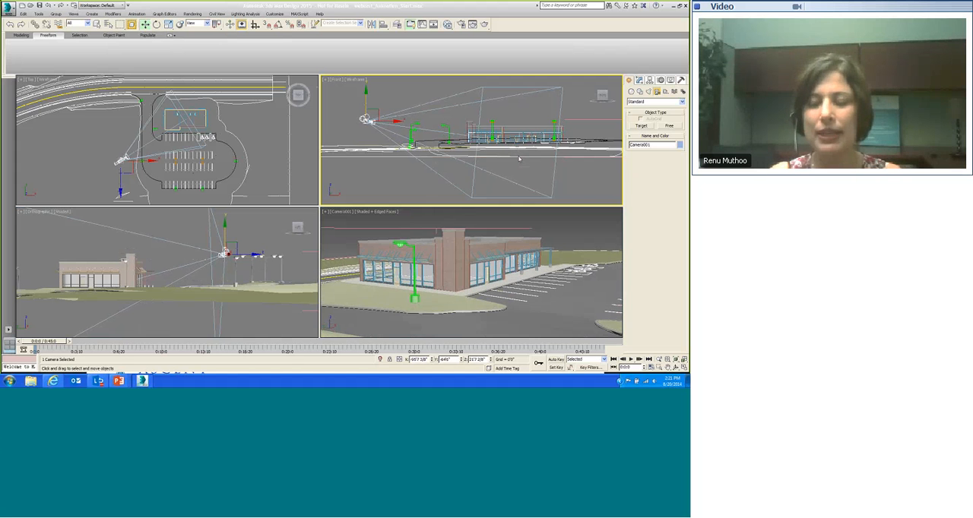
Step: Open the saved Workspace: Default Scene Explorer and move its window aside
{"action": "scroll", "coordinate": [487, 158], "scroll_direction": "up", "scroll_amount": 5}
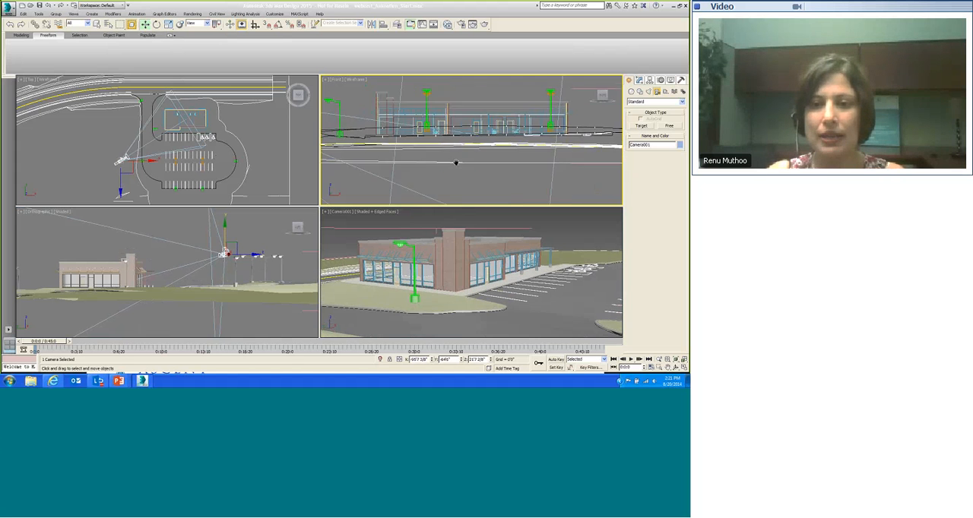
{"action": "scroll", "coordinate": [463, 163], "scroll_direction": "up", "scroll_amount": 3}
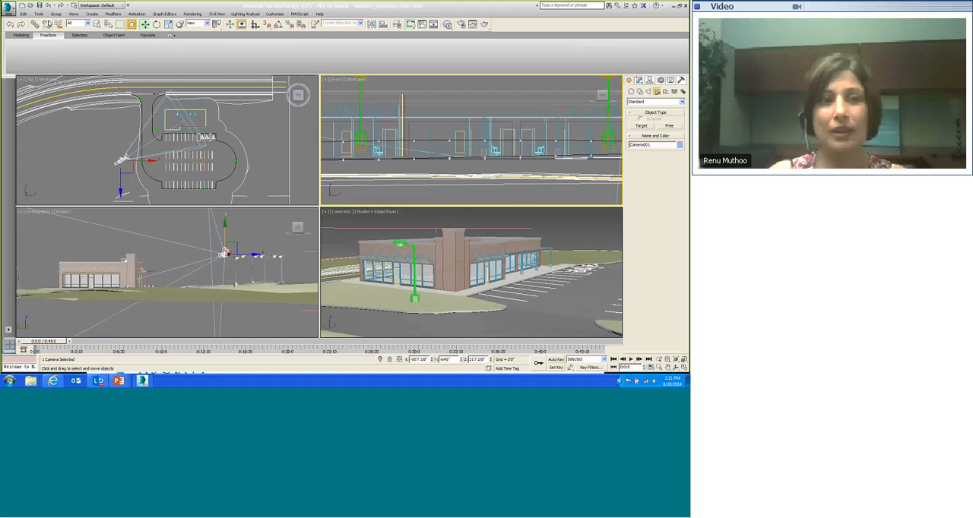
{"action": "left_click", "coordinate": [39, 14]}
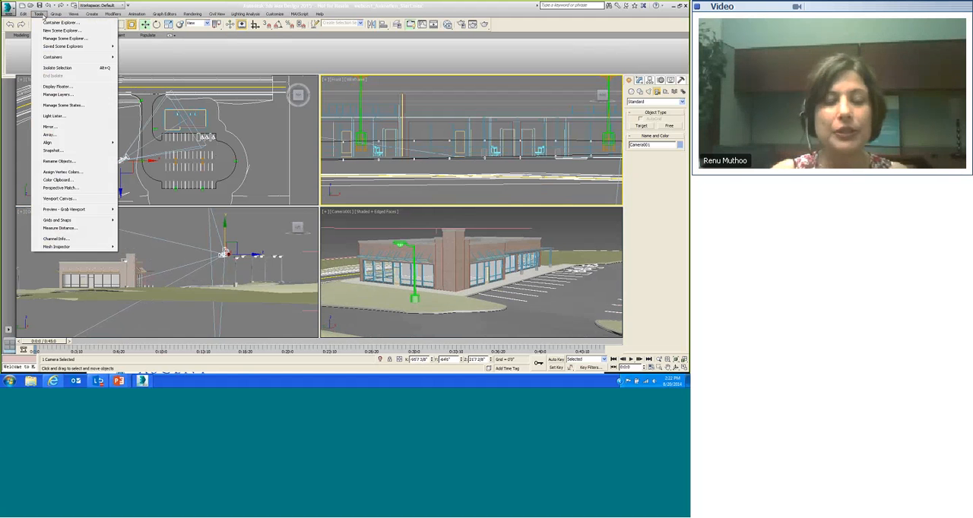
{"action": "left_click", "coordinate": [44, 16]}
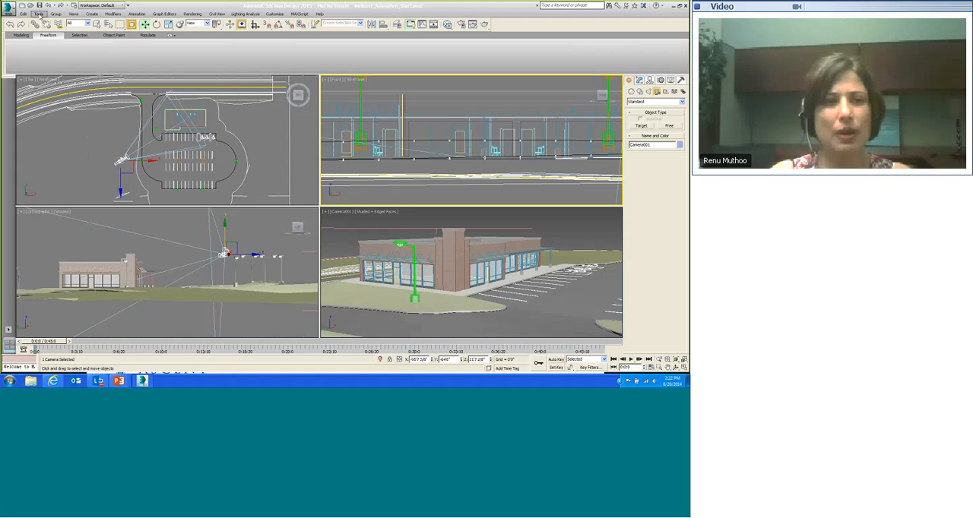
{"action": "left_click", "coordinate": [38, 14]}
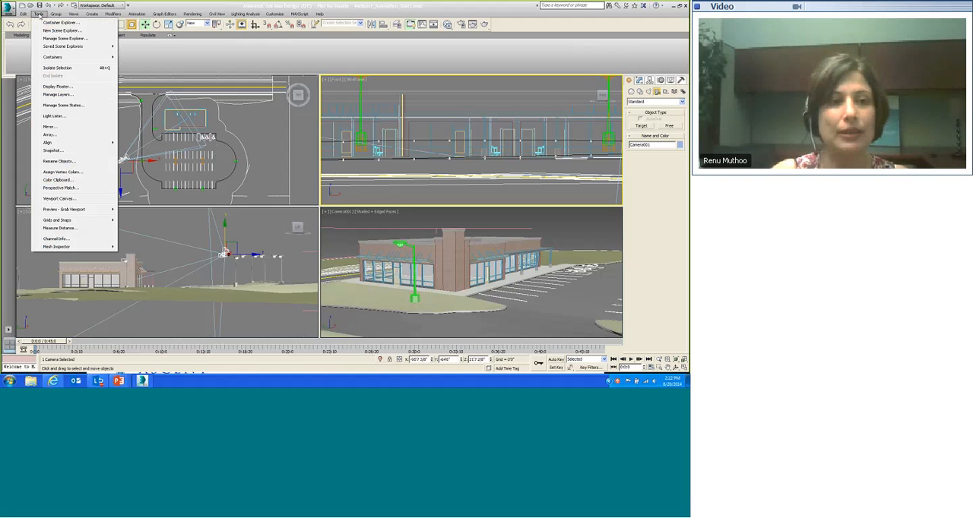
{"action": "mouse_move", "coordinate": [70, 48]}
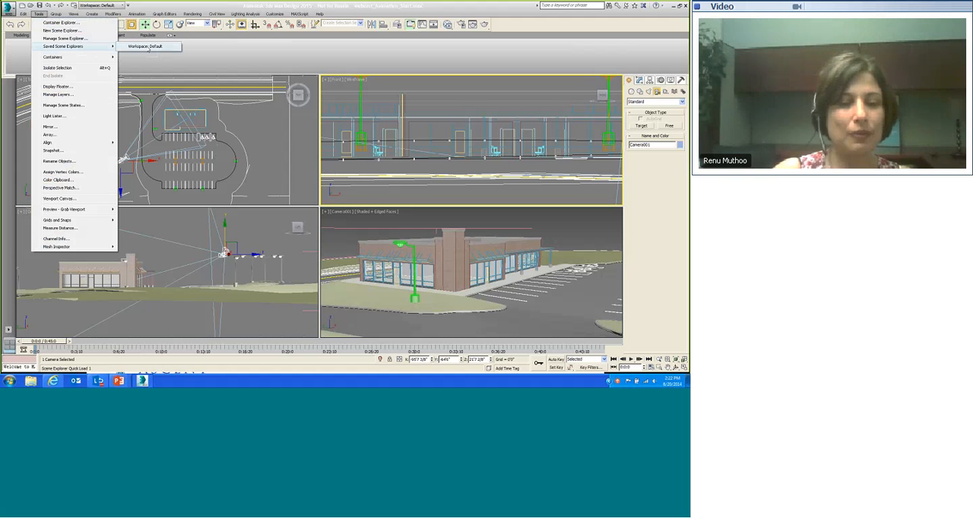
{"action": "left_click", "coordinate": [149, 49]}
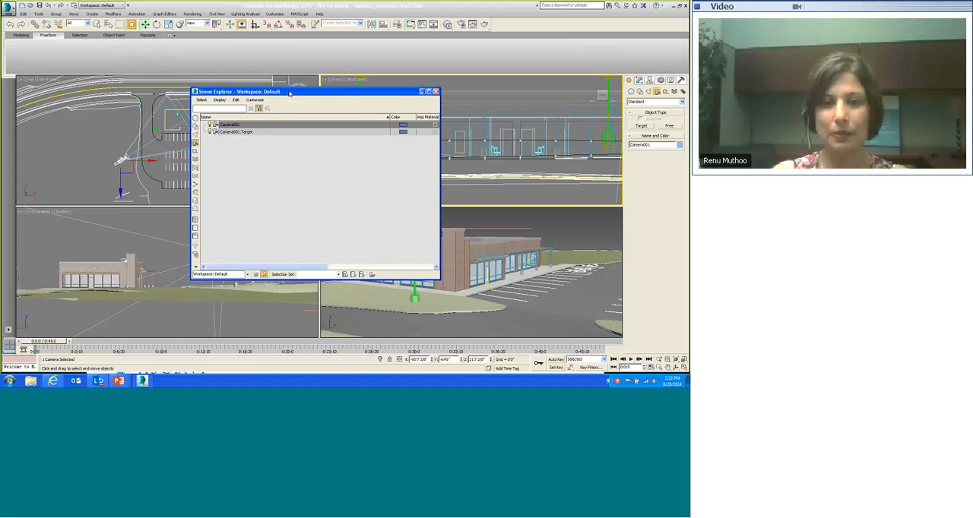
{"action": "left_click_drag", "start_coordinate": [289, 92], "coordinate": [239, 64]}
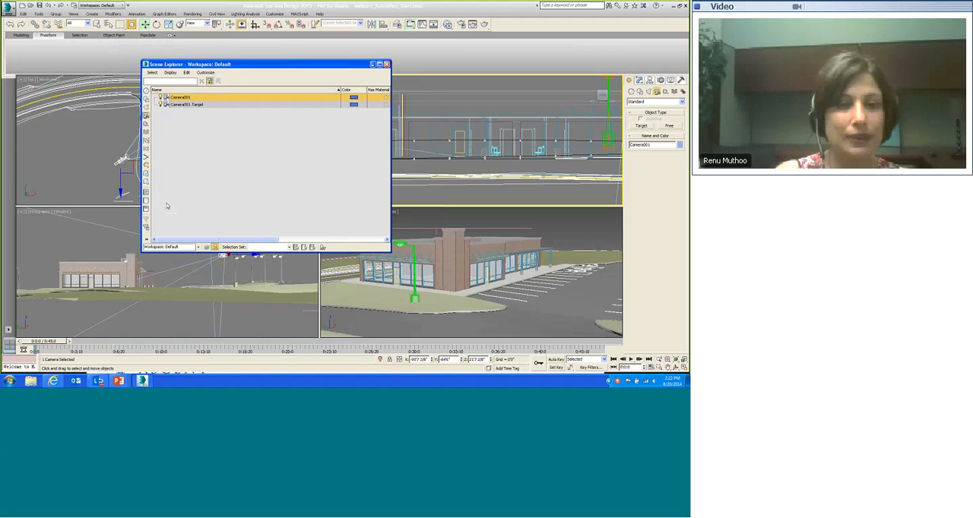
Step: Select Camera001.Target from the camera-filtered Scene Explorer, close it, and raise the target in the Front view
{"action": "left_click", "coordinate": [146, 201]}
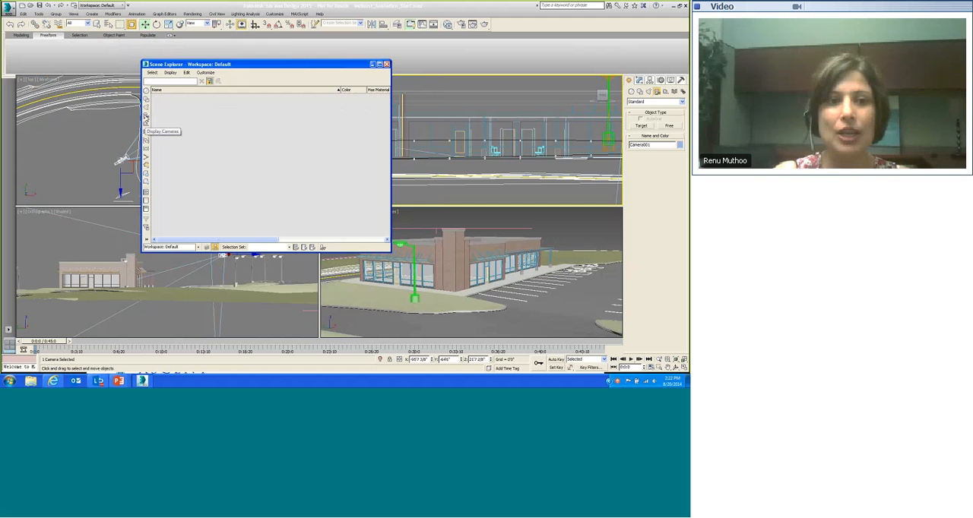
{"action": "left_click", "coordinate": [146, 116]}
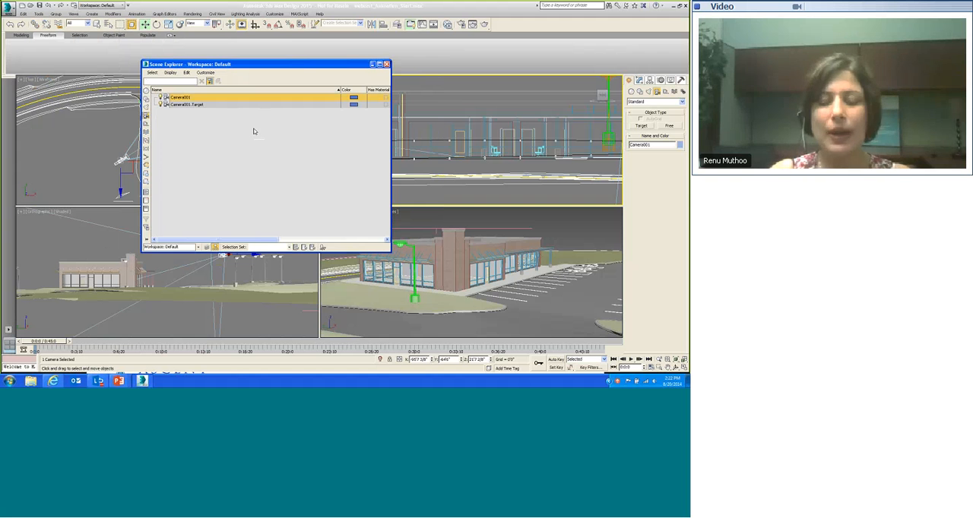
{"action": "left_click", "coordinate": [201, 105]}
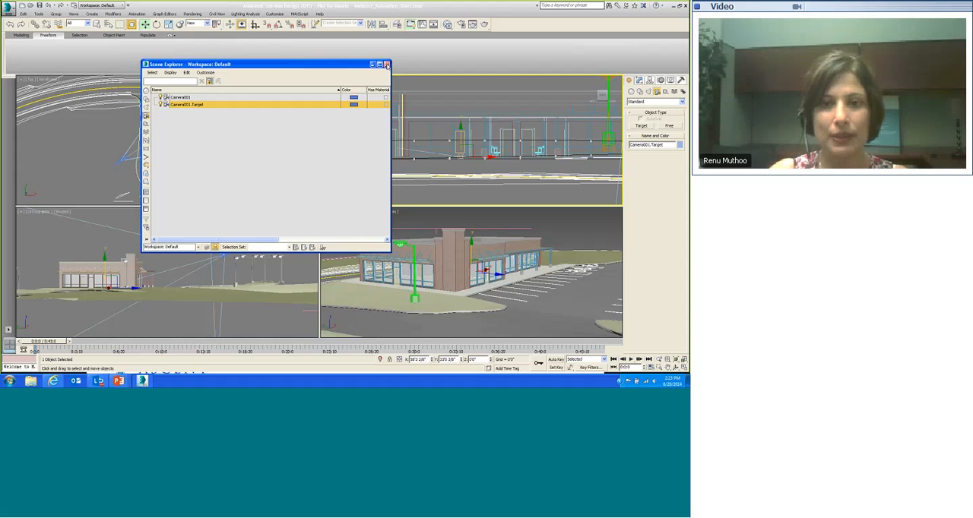
{"action": "left_click", "coordinate": [387, 64]}
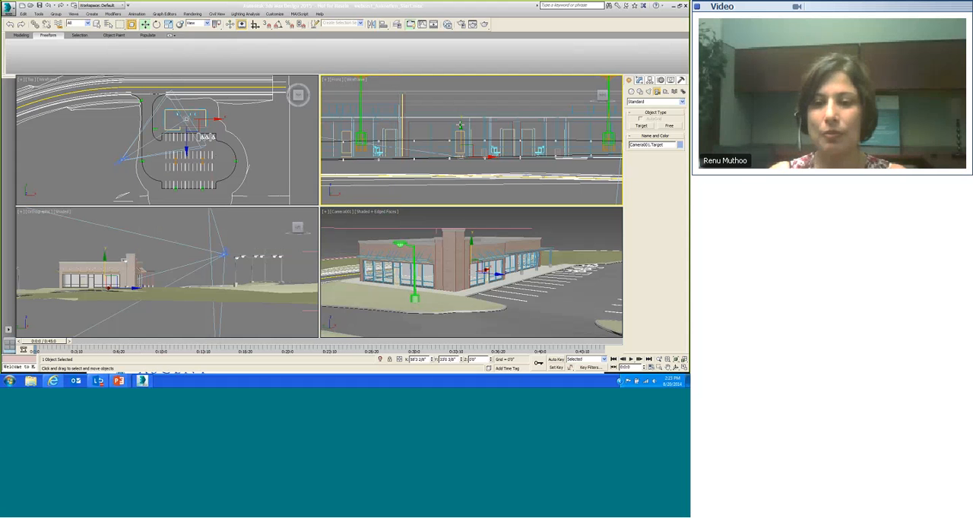
{"action": "left_click_drag", "start_coordinate": [460, 126], "coordinate": [459, 111]}
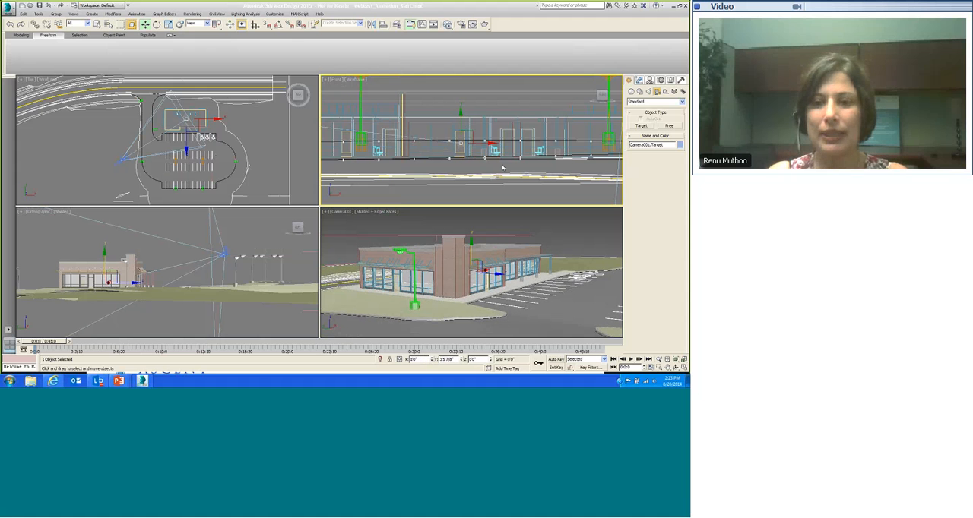
{"action": "left_click_drag", "start_coordinate": [493, 143], "coordinate": [491, 143]}
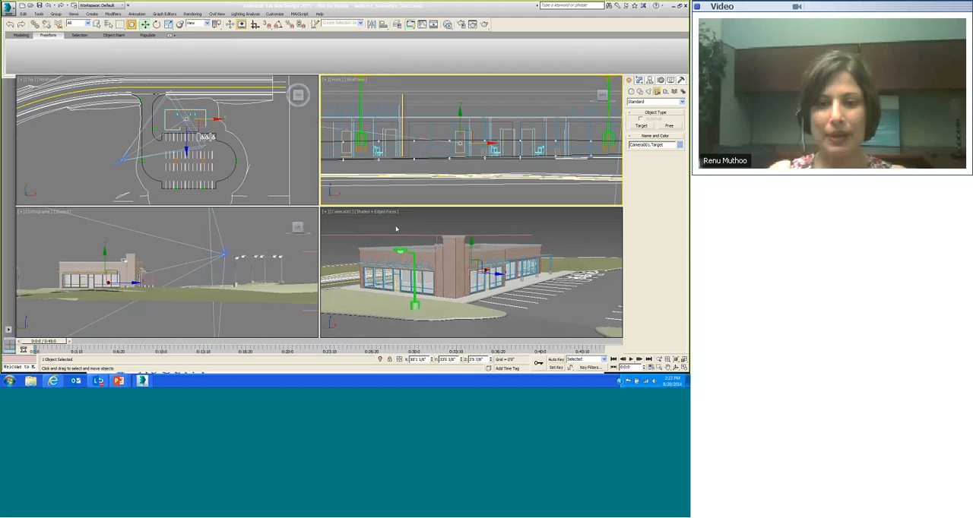
Step: Turn on Show Safe Frames in the Camera001 viewport
{"action": "left_click", "coordinate": [341, 214]}
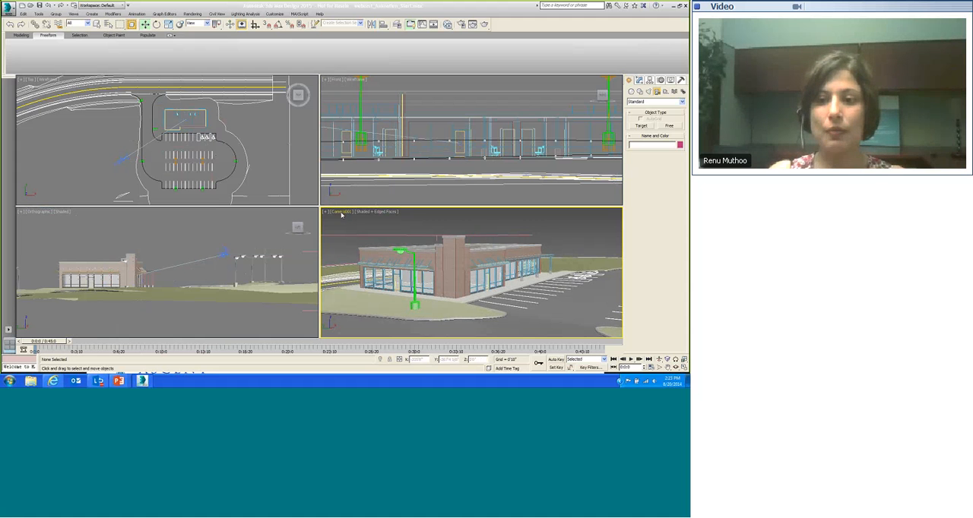
{"action": "left_click", "coordinate": [342, 214]}
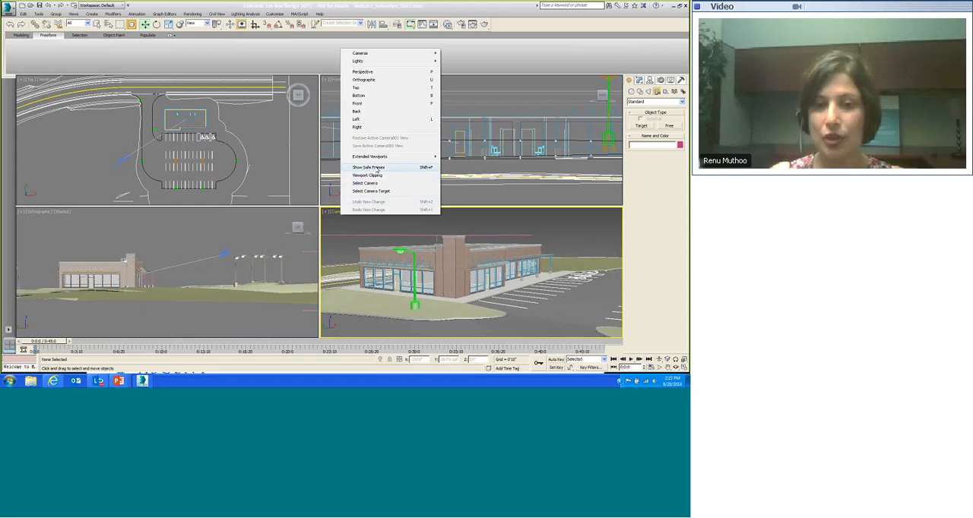
{"action": "left_click", "coordinate": [369, 167]}
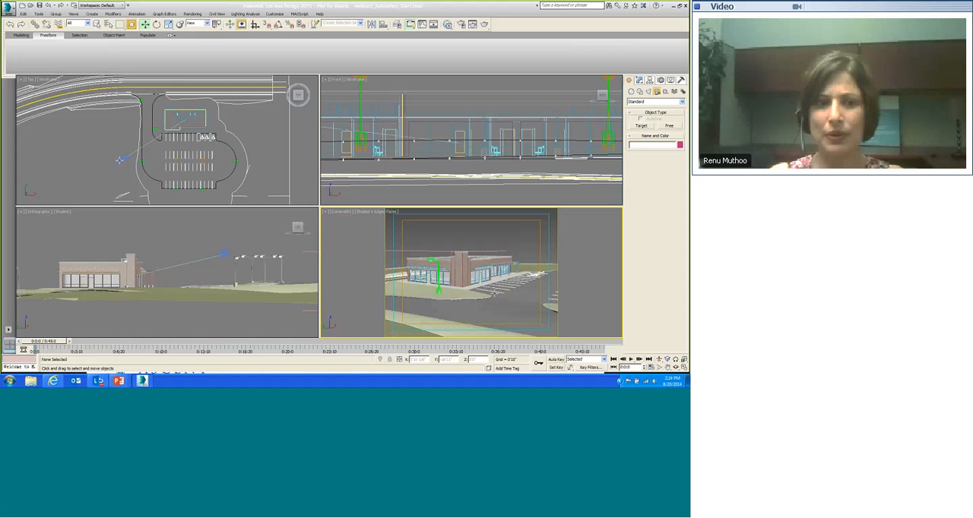
Step: Nudge the camera slightly in the Top view, then deselect it
{"action": "left_click", "coordinate": [120, 159]}
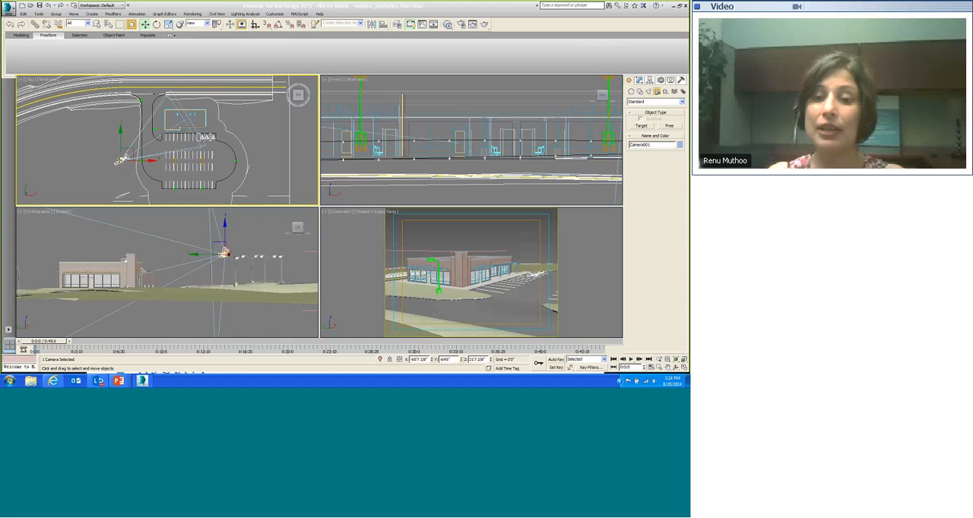
{"action": "left_click_drag", "start_coordinate": [120, 159], "coordinate": [117, 162]}
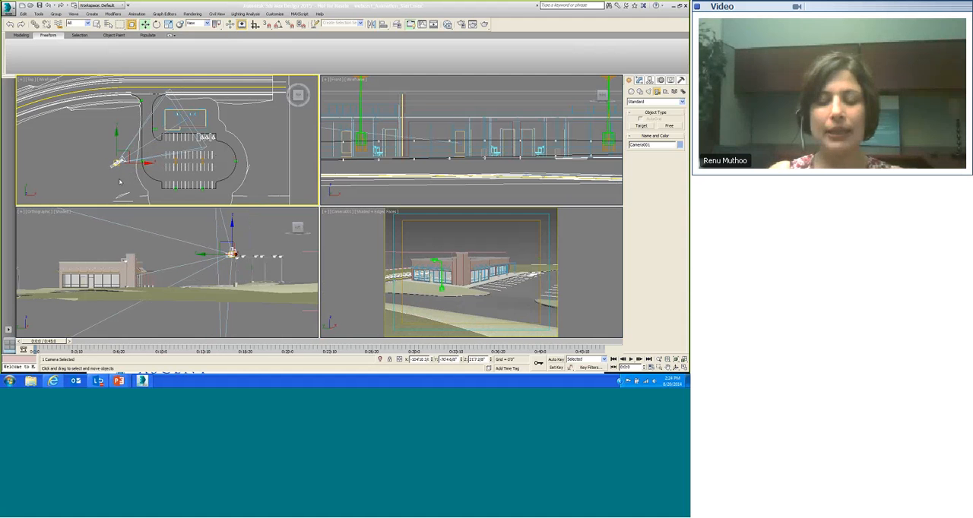
{"action": "left_click", "coordinate": [123, 183]}
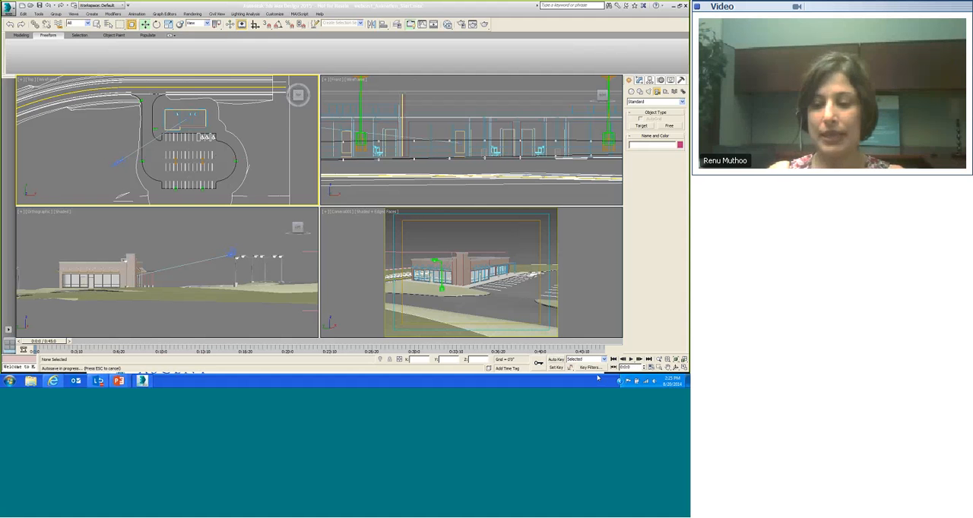
Step: Open the Time Configuration dialog and switch the time display to Frames
{"action": "left_click", "coordinate": [651, 368]}
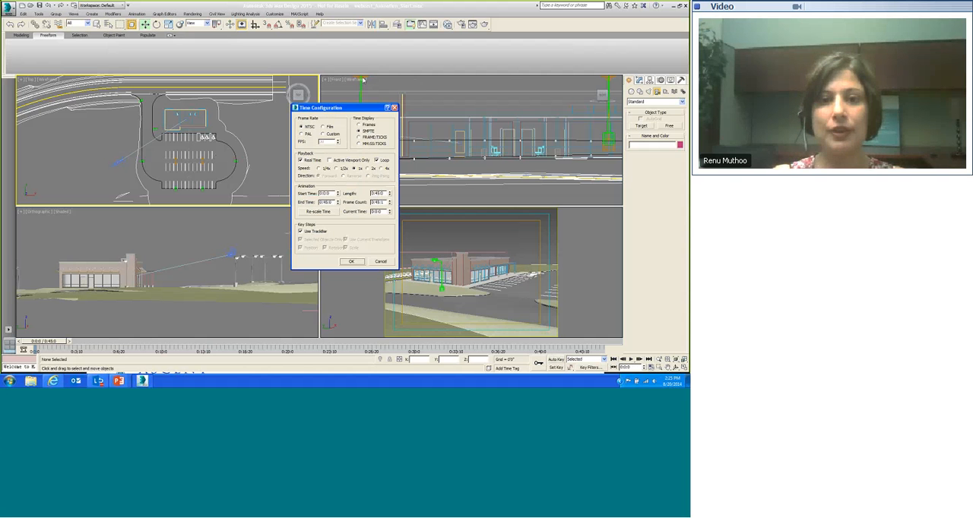
{"action": "left_click_drag", "start_coordinate": [337, 109], "coordinate": [360, 89]}
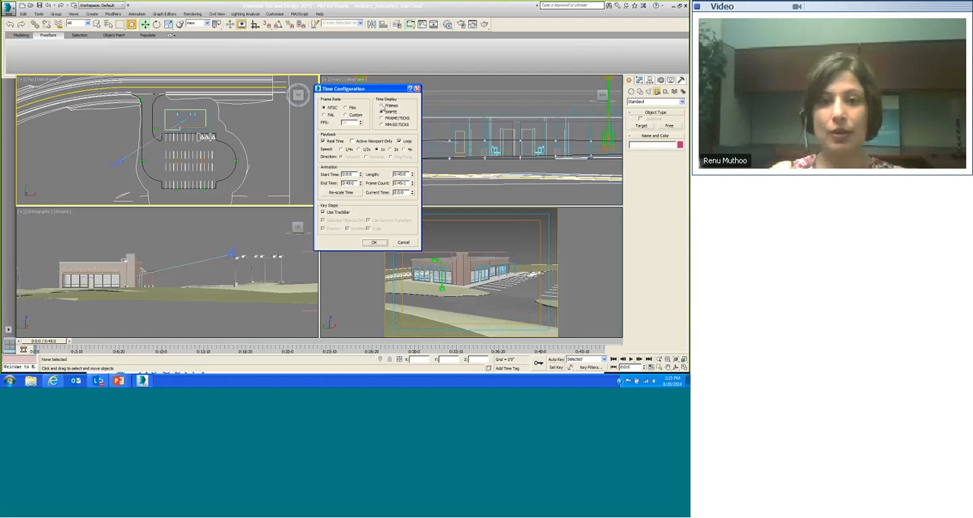
{"action": "left_click", "coordinate": [382, 105]}
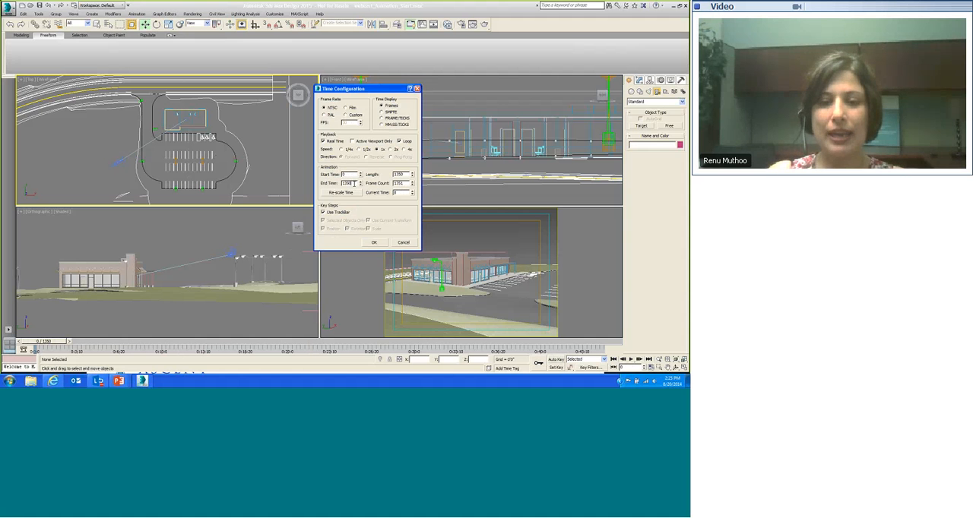
Step: Set the animation end time to 99 frames and confirm the time configuration
{"action": "double_click", "coordinate": [351, 184]}
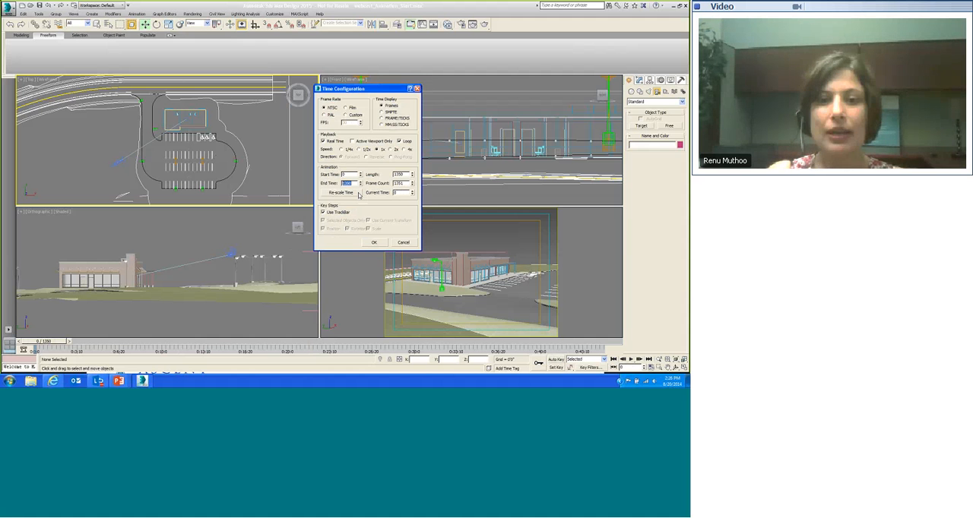
{"action": "left_click", "coordinate": [354, 183]}
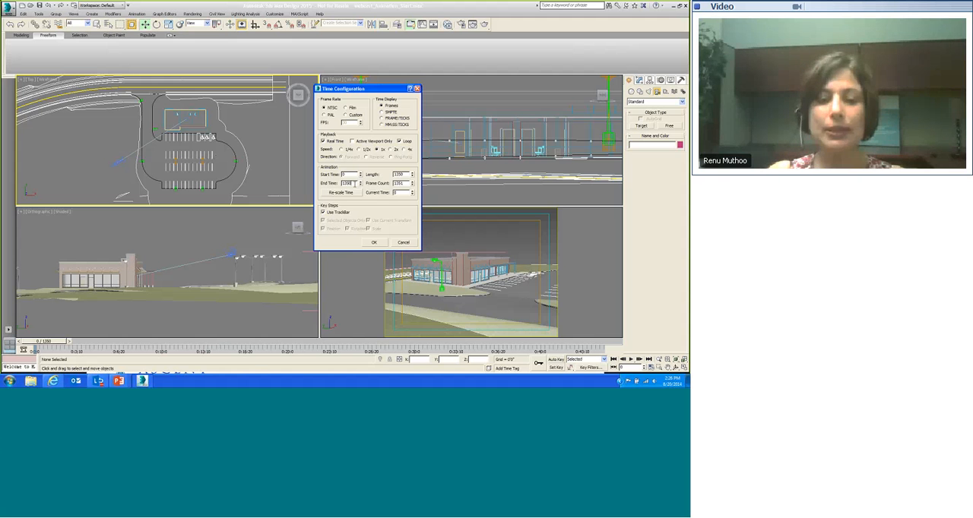
{"action": "left_click_drag", "start_coordinate": [354, 183], "coordinate": [342, 184]}
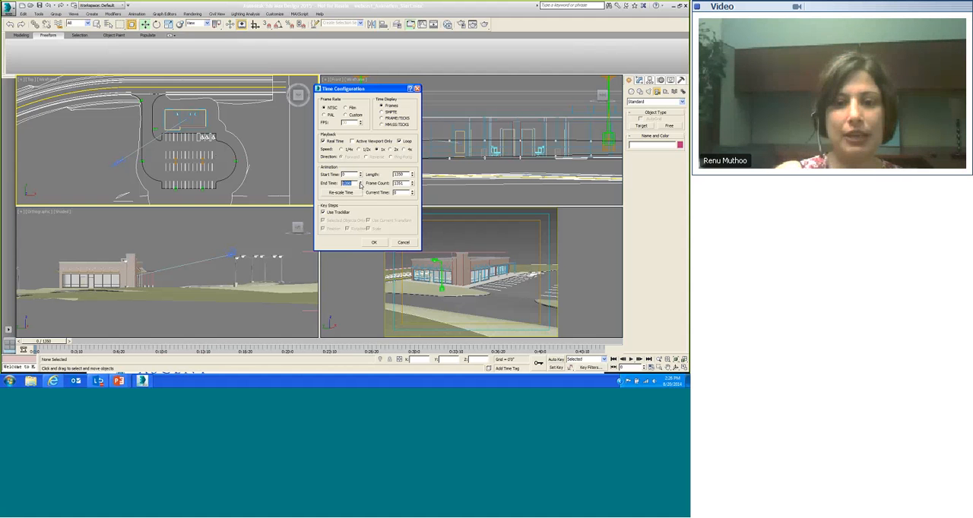
{"action": "type", "text": "6"}
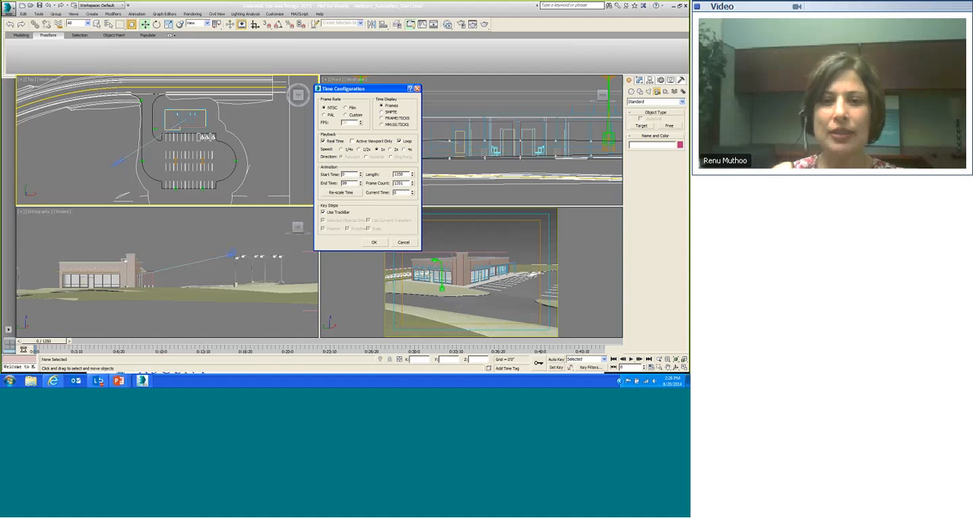
{"action": "key", "text": "Return"}
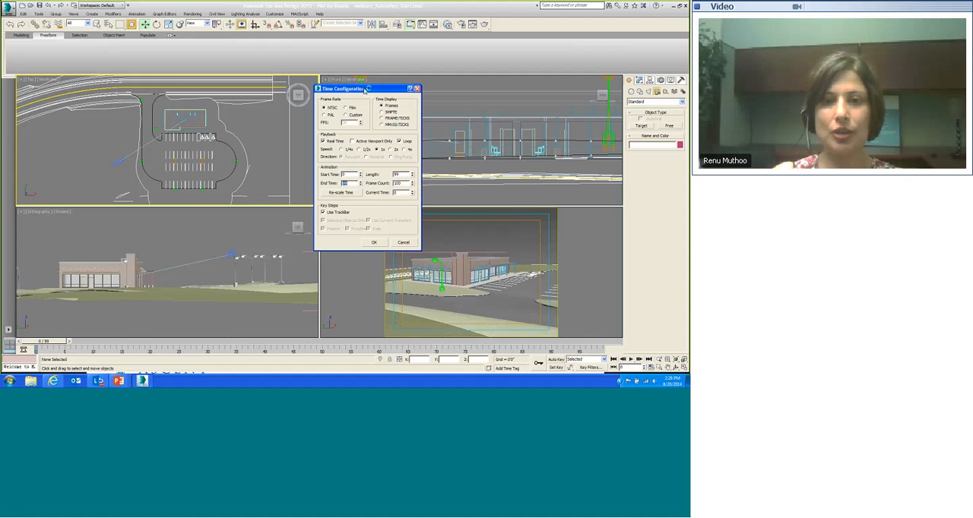
{"action": "left_click_drag", "start_coordinate": [368, 88], "coordinate": [372, 90]}
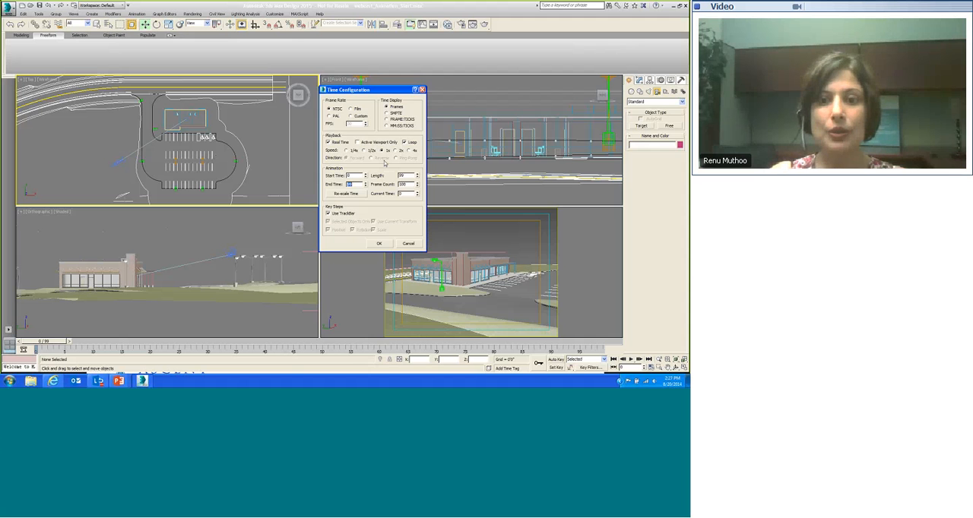
{"action": "left_click", "coordinate": [383, 244]}
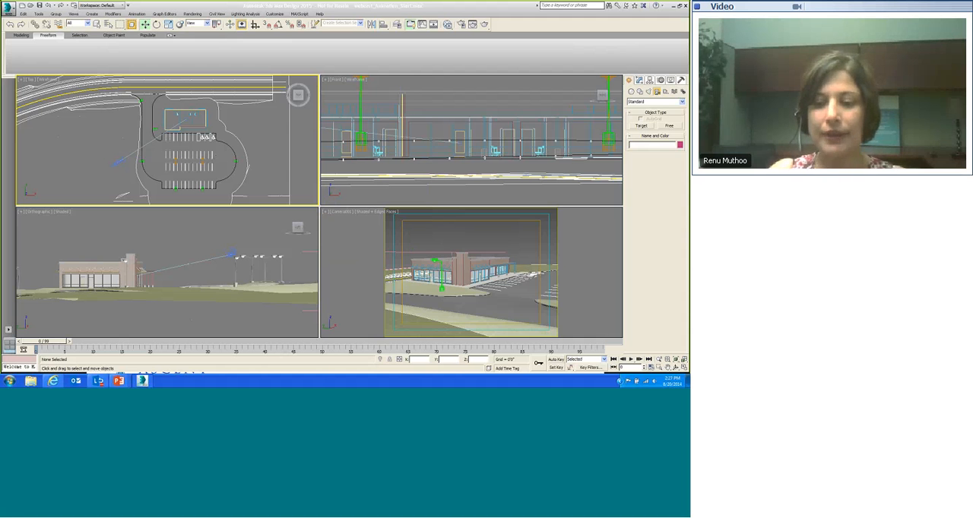
Step: Create a Dummy helper over the restaurant building in the Top view
{"action": "left_click", "coordinate": [557, 359]}
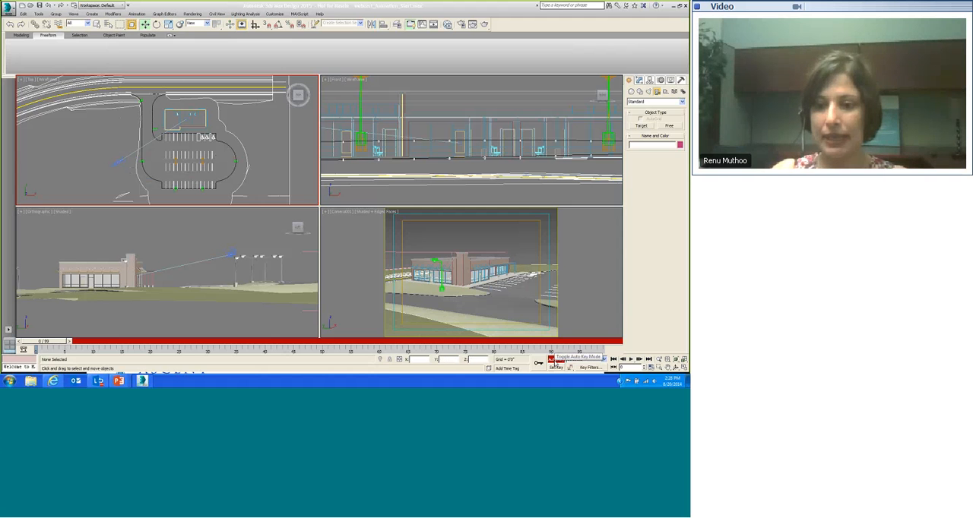
{"action": "left_click", "coordinate": [558, 360]}
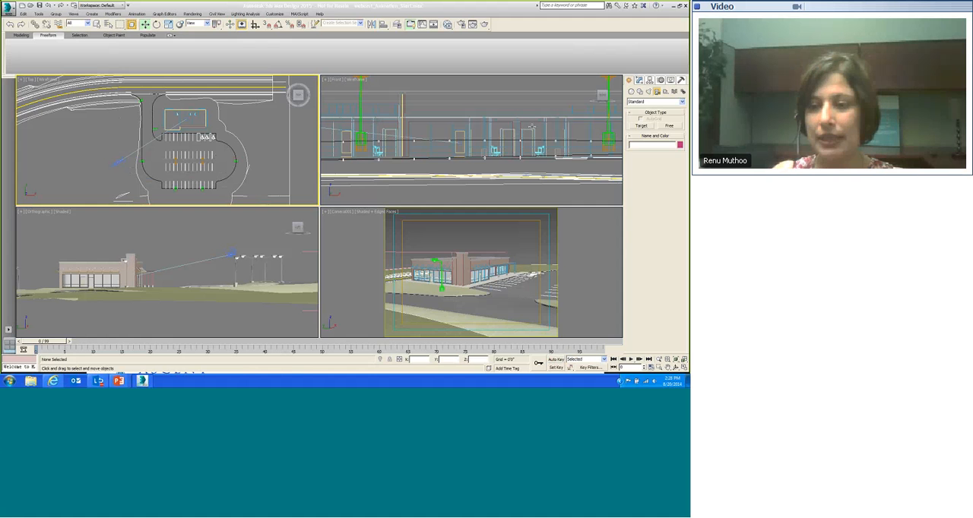
{"action": "left_click", "coordinate": [666, 92]}
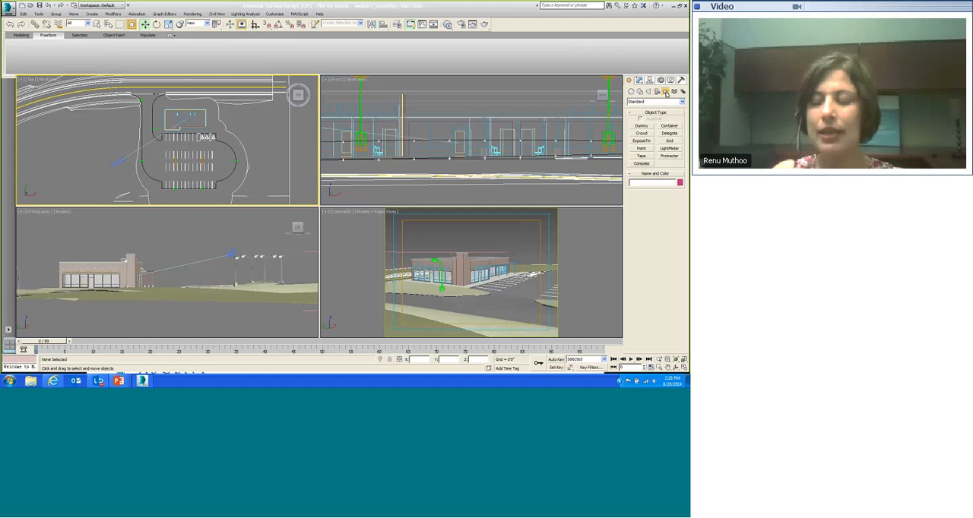
{"action": "left_click", "coordinate": [643, 125]}
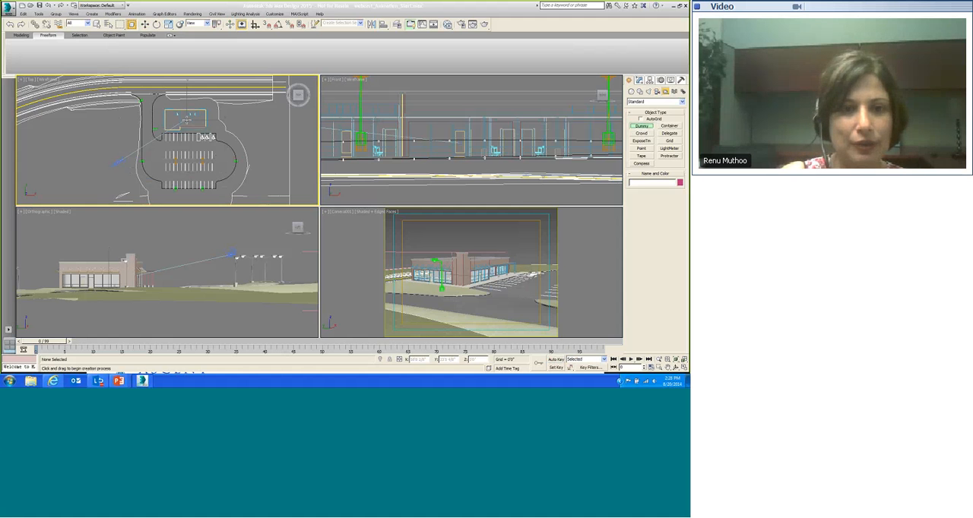
{"action": "left_click_drag", "start_coordinate": [186, 120], "coordinate": [155, 145]}
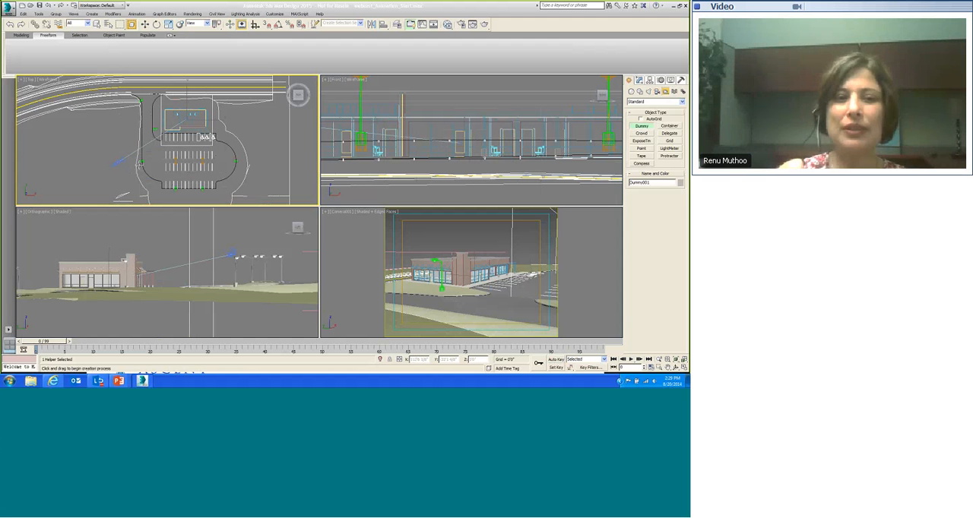
{"action": "left_click", "coordinate": [144, 24]}
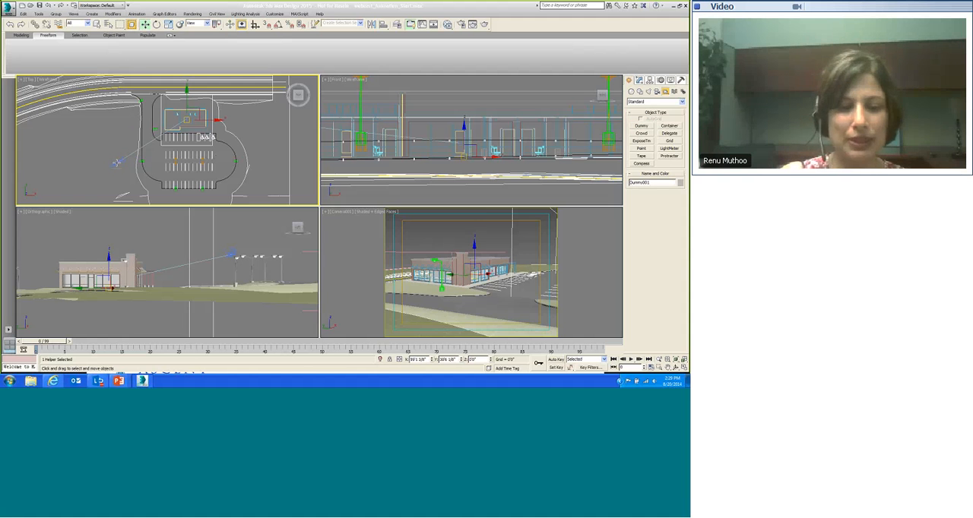
{"action": "mouse_move", "coordinate": [112, 165]}
{"action": "left_mouse_down"}
{"action": "mouse_move", "coordinate": [173, 158]}
{"action": "mouse_move", "coordinate": [240, 175]}
{"action": "mouse_move", "coordinate": [217, 161]}
{"action": "mouse_move", "coordinate": [119, 166]}
{"action": "left_mouse_up"}
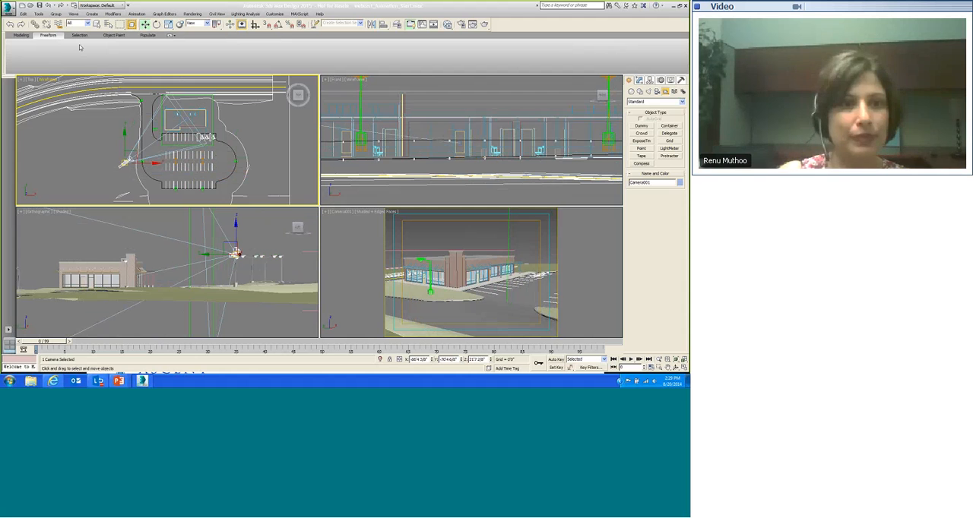
{"action": "left_click", "coordinate": [11, 26]}
{"action": "left_click", "coordinate": [11, 26]}
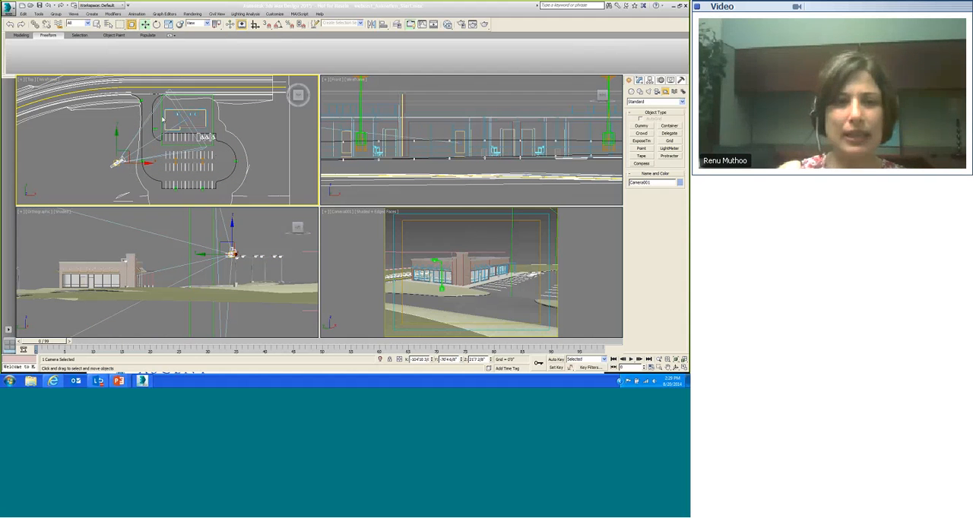
Step: Link the camera to the Dummy helper so the dummy becomes its parent
{"action": "left_click", "coordinate": [161, 114]}
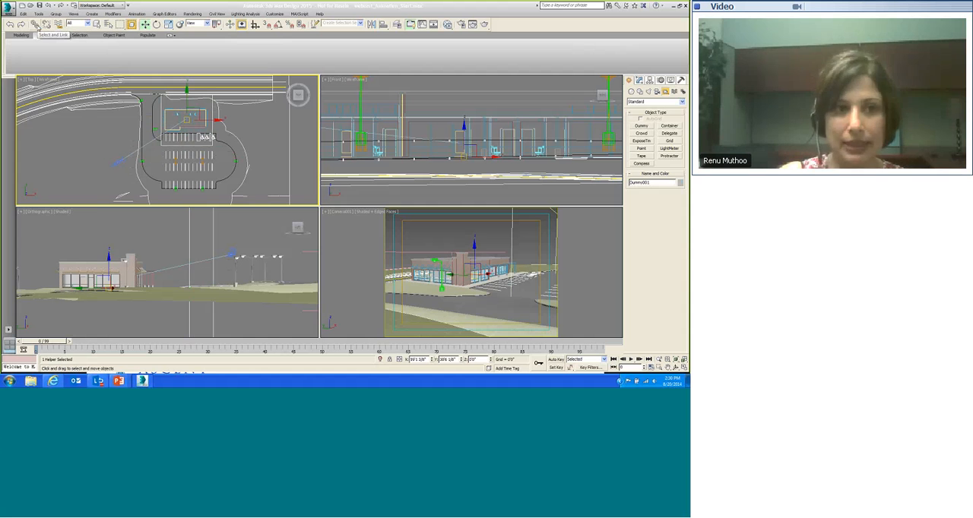
{"action": "left_click", "coordinate": [36, 25]}
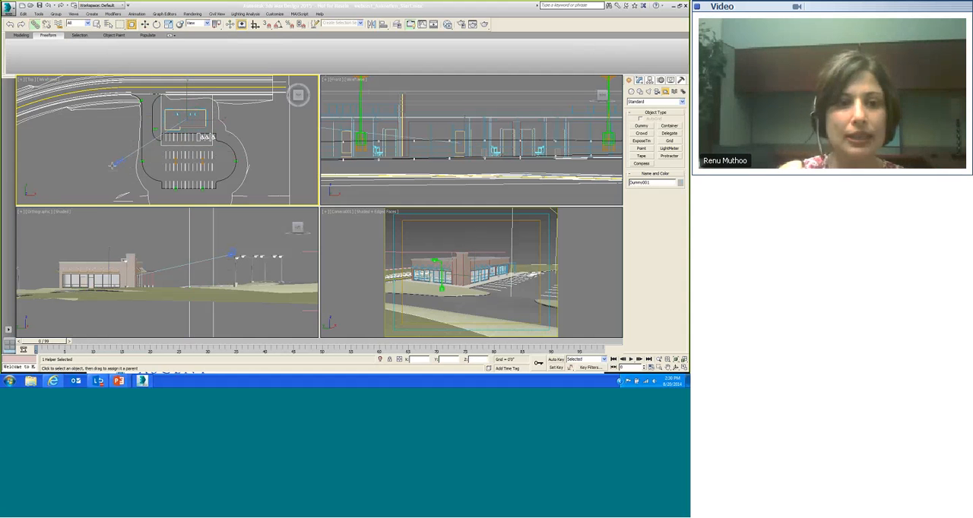
{"action": "left_click", "coordinate": [117, 163]}
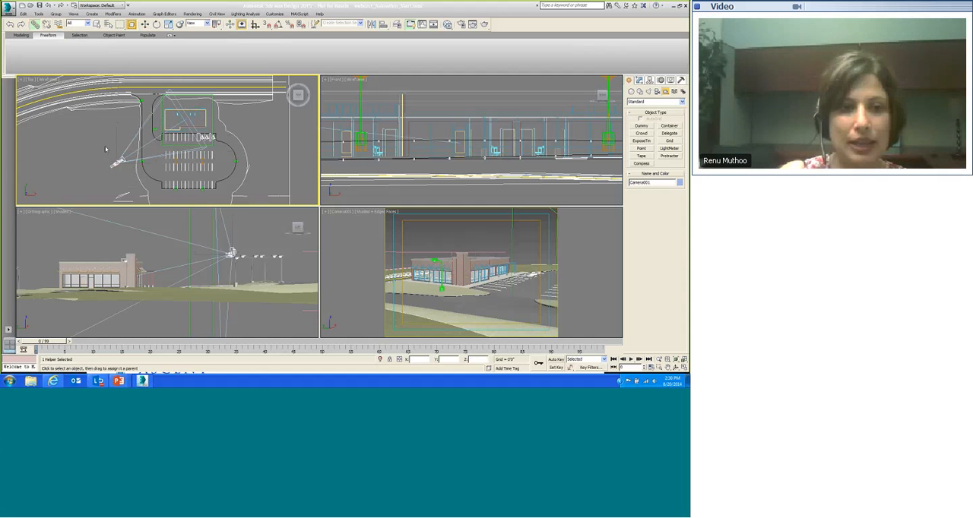
{"action": "left_click", "coordinate": [117, 163]}
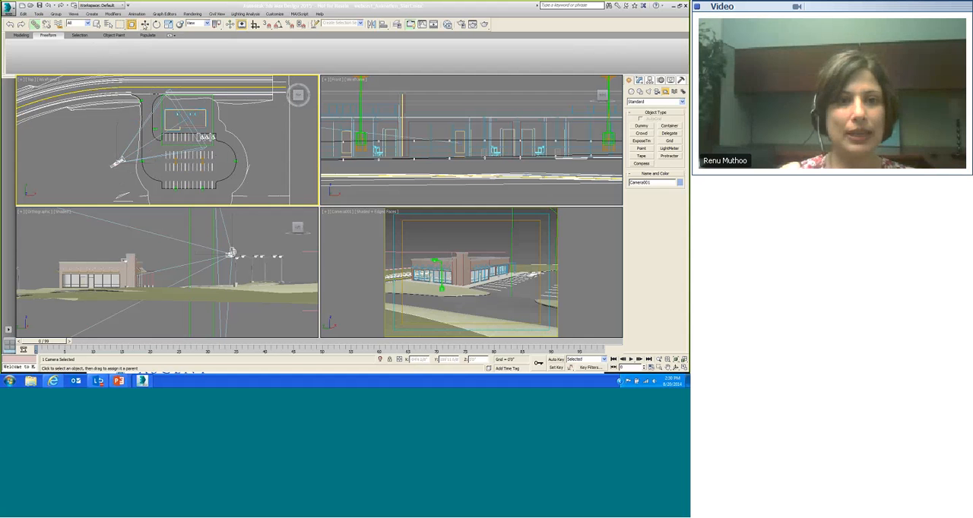
{"action": "left_click", "coordinate": [144, 24]}
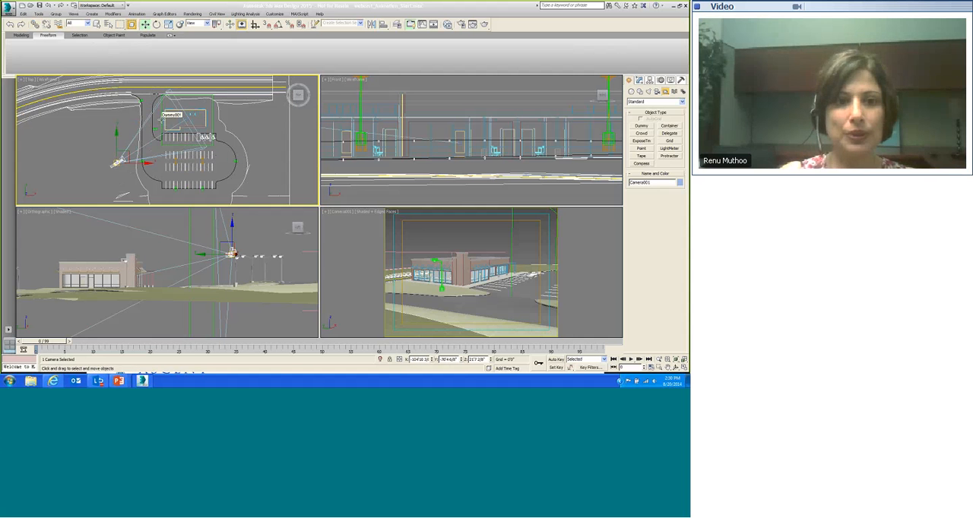
{"action": "left_click", "coordinate": [161, 119]}
{"action": "left_click", "coordinate": [196, 112]}
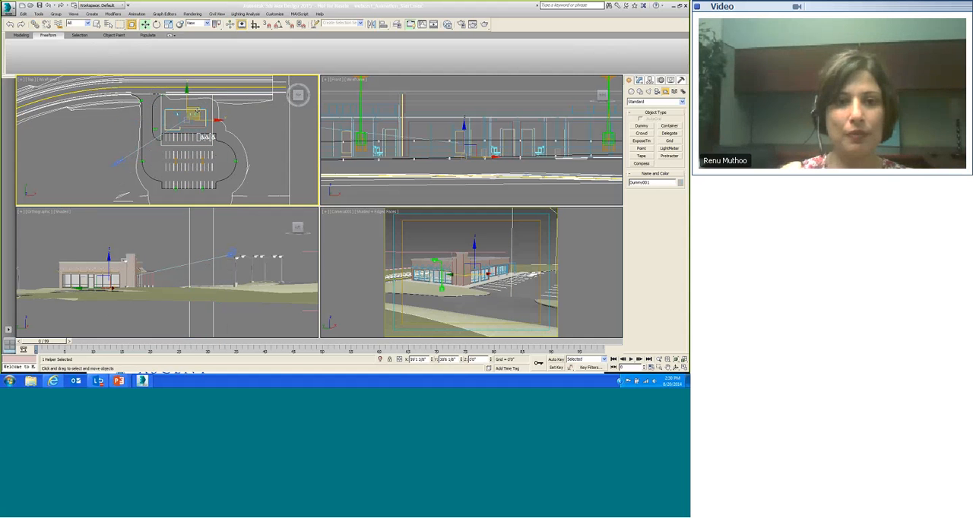
{"action": "mouse_move", "coordinate": [196, 112]}
{"action": "left_mouse_down"}
{"action": "mouse_move", "coordinate": [227, 132]}
{"action": "mouse_move", "coordinate": [247, 131]}
{"action": "mouse_move", "coordinate": [194, 108]}
{"action": "left_mouse_up"}
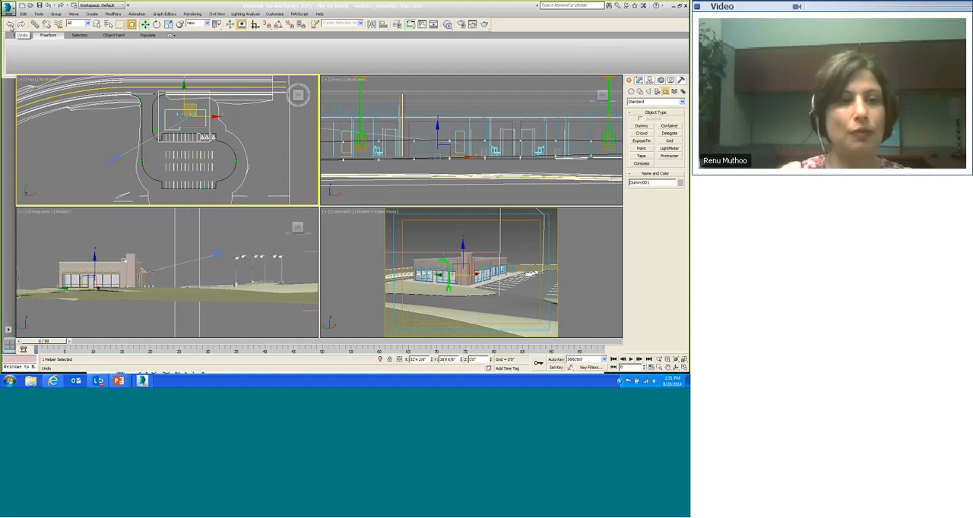
{"action": "left_click", "coordinate": [10, 23]}
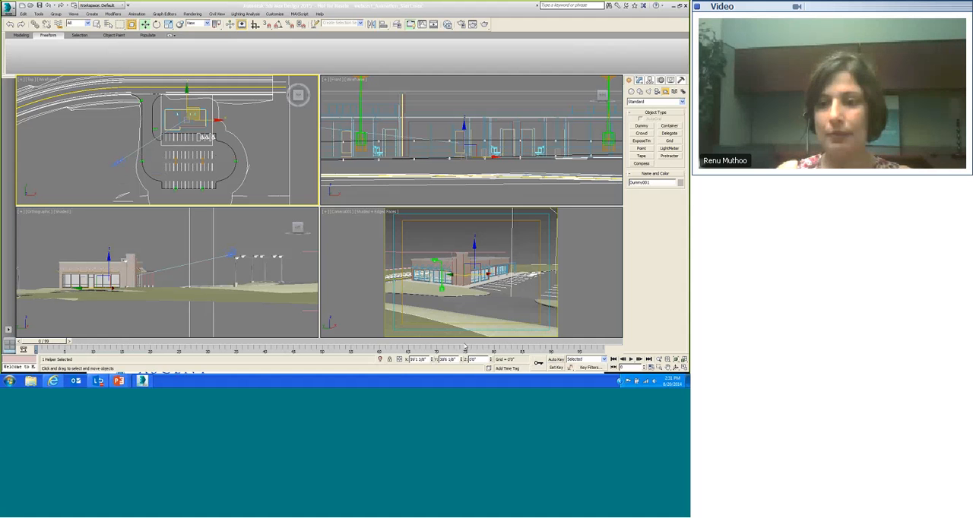
Step: Turn on Auto Key, go to frame 22, and rotate the Dummy helper about its Z axis
{"action": "left_click", "coordinate": [556, 359]}
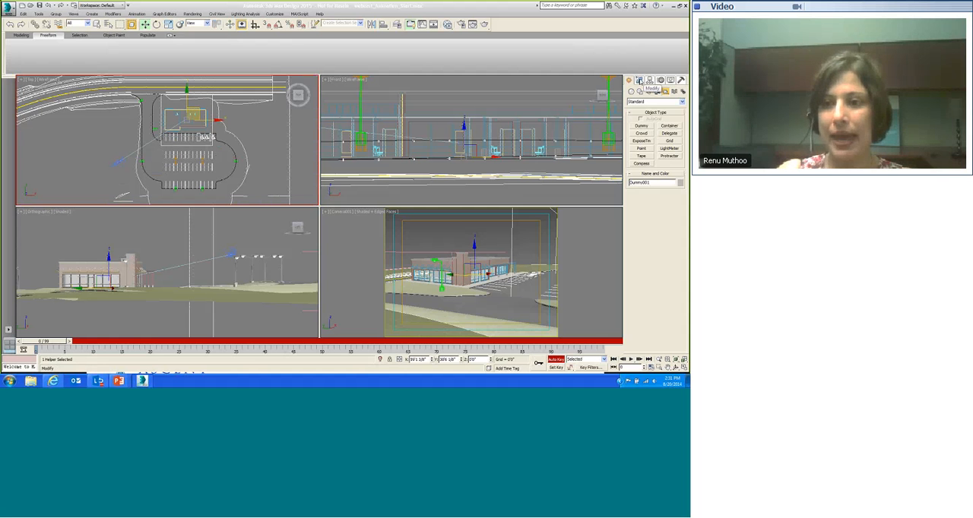
{"action": "left_click", "coordinate": [639, 81]}
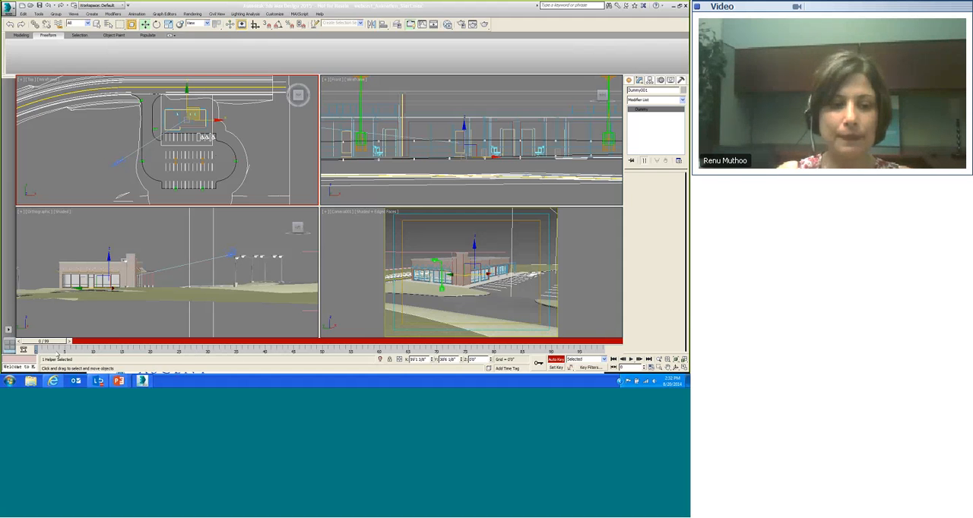
{"action": "left_click_drag", "start_coordinate": [46, 342], "coordinate": [226, 343]}
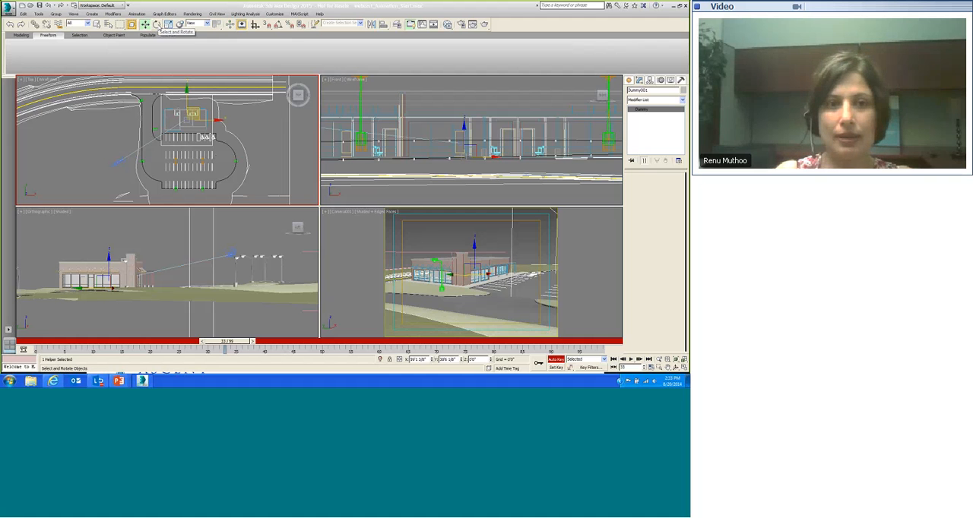
{"action": "left_click", "coordinate": [157, 24]}
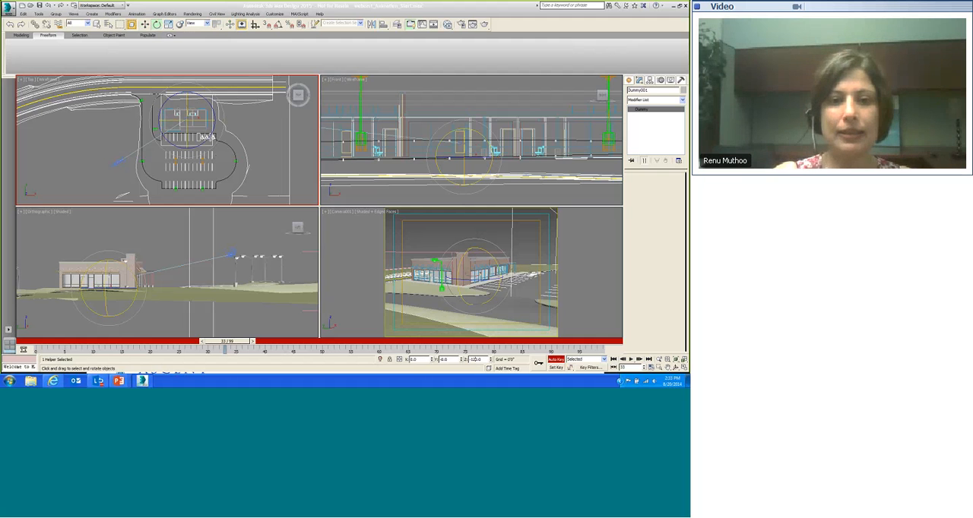
{"action": "key", "text": "Return"}
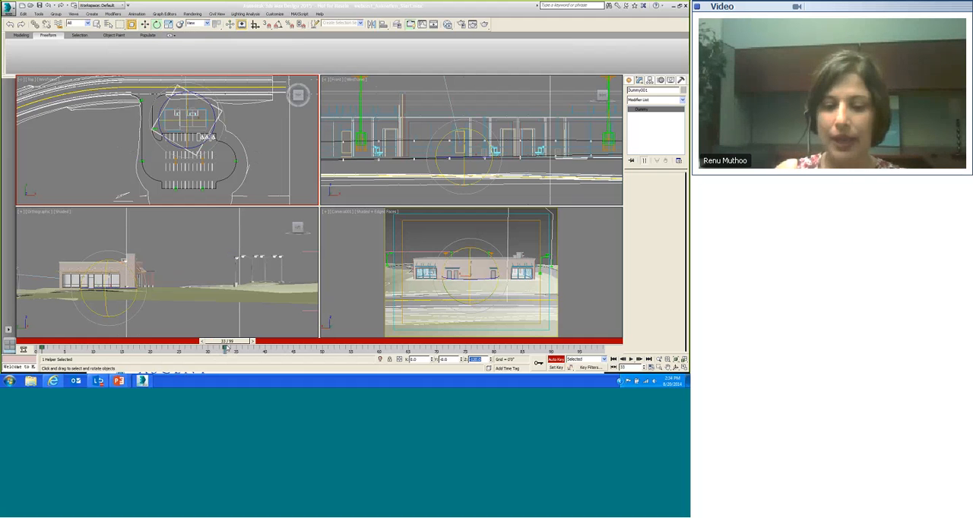
Step: Go to frame 66 and rotate the Dummy helper to -240 degrees about its Z axis
{"action": "left_click_drag", "start_coordinate": [228, 343], "coordinate": [415, 342]}
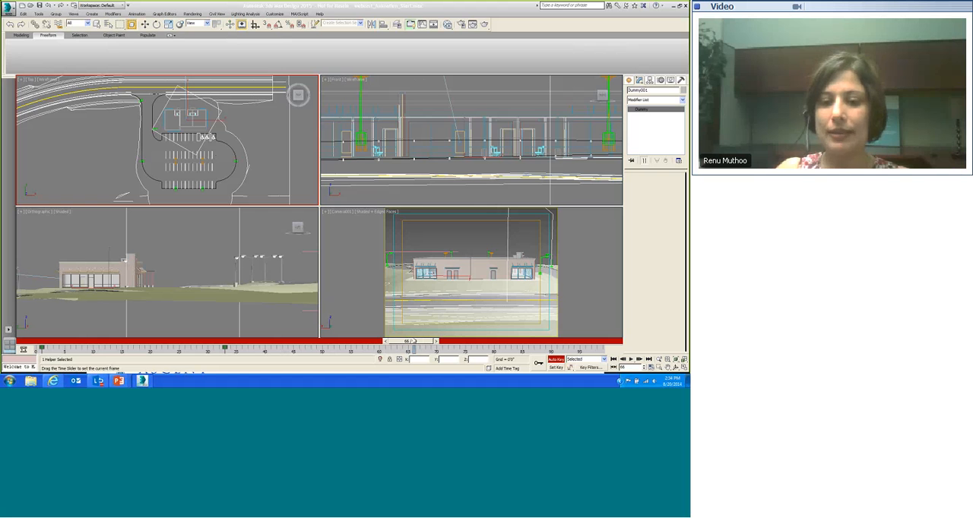
{"action": "key", "text": "e"}
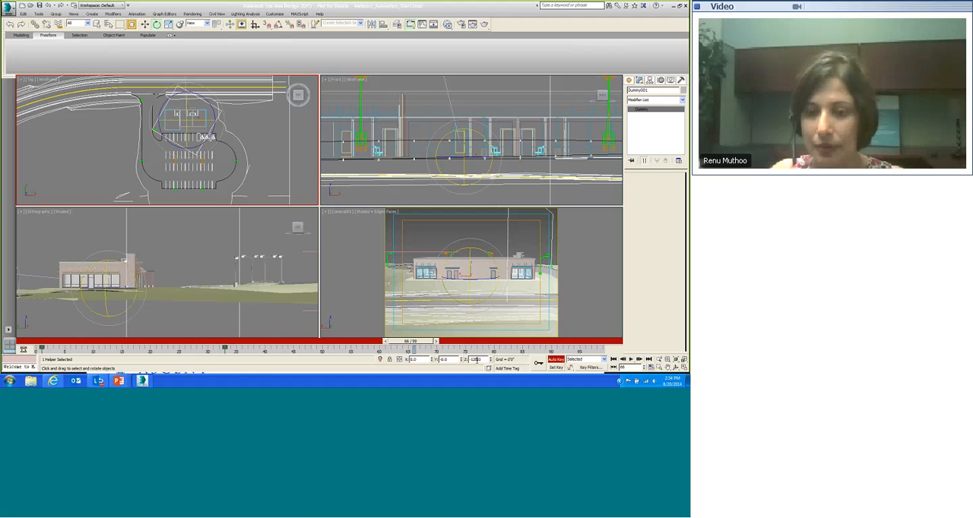
{"action": "double_click", "coordinate": [475, 359]}
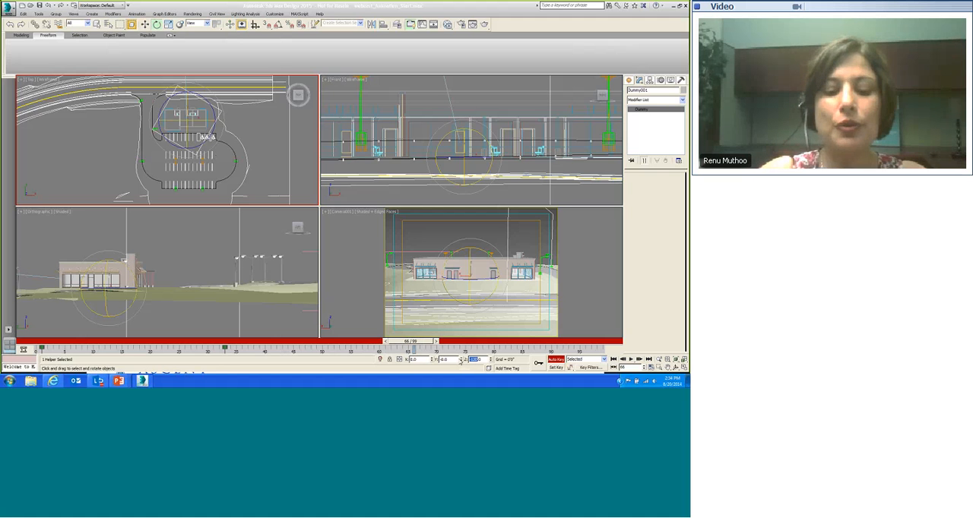
{"action": "type", "text": "-24"}
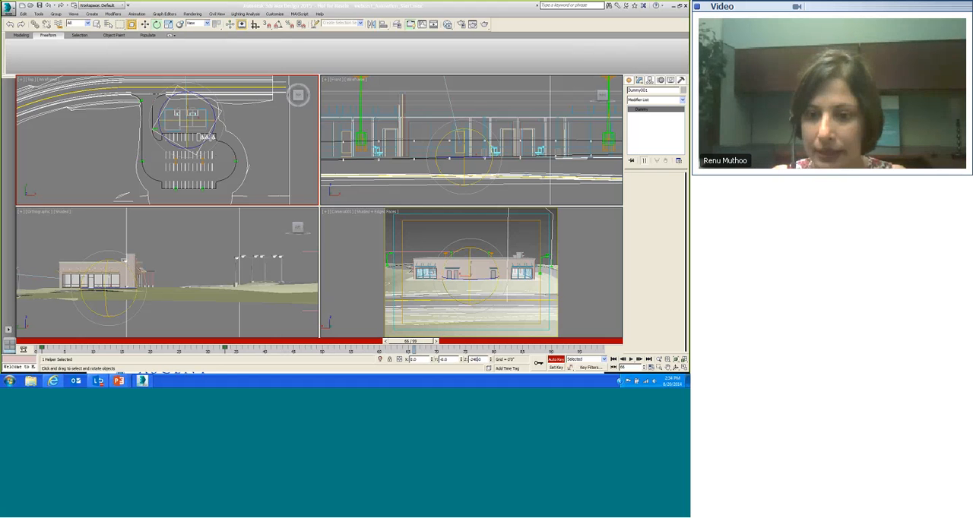
{"action": "key", "text": "Return"}
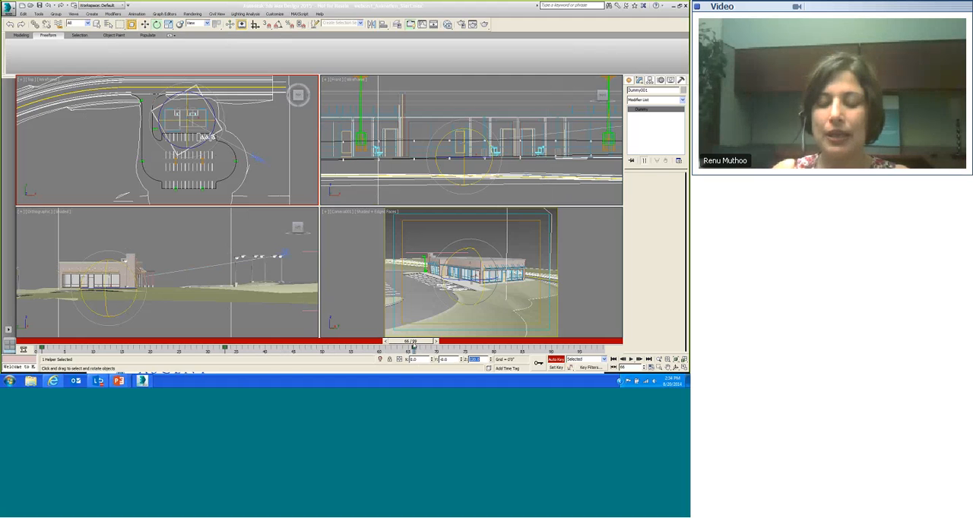
Step: Go to frame 99 and rotate the Dummy helper to -360 degrees about its Z axis
{"action": "left_click_drag", "start_coordinate": [414, 345], "coordinate": [600, 344]}
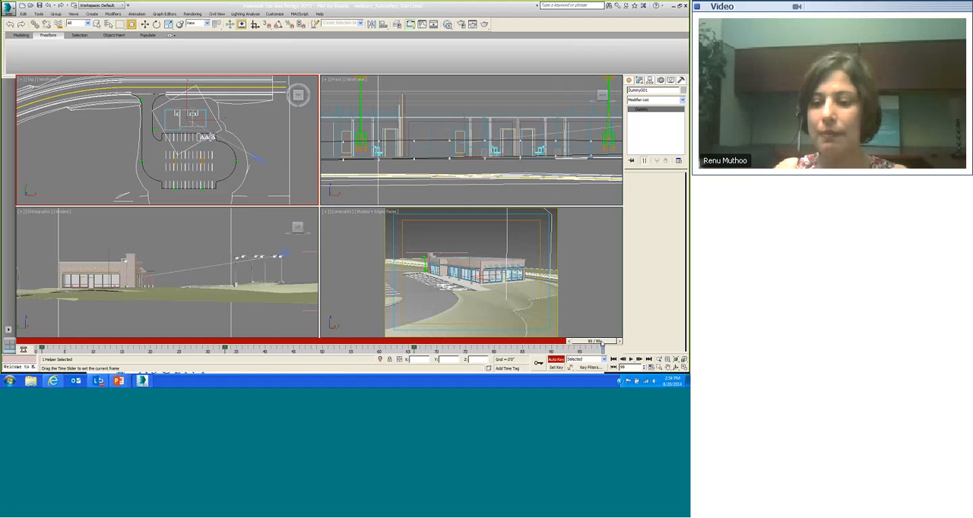
{"action": "key", "text": "e"}
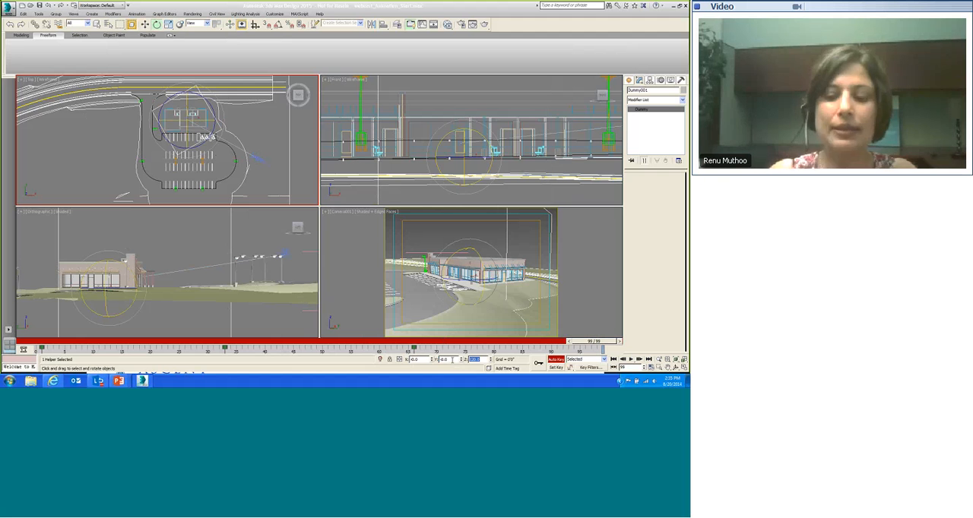
{"action": "type", "text": "-3"}
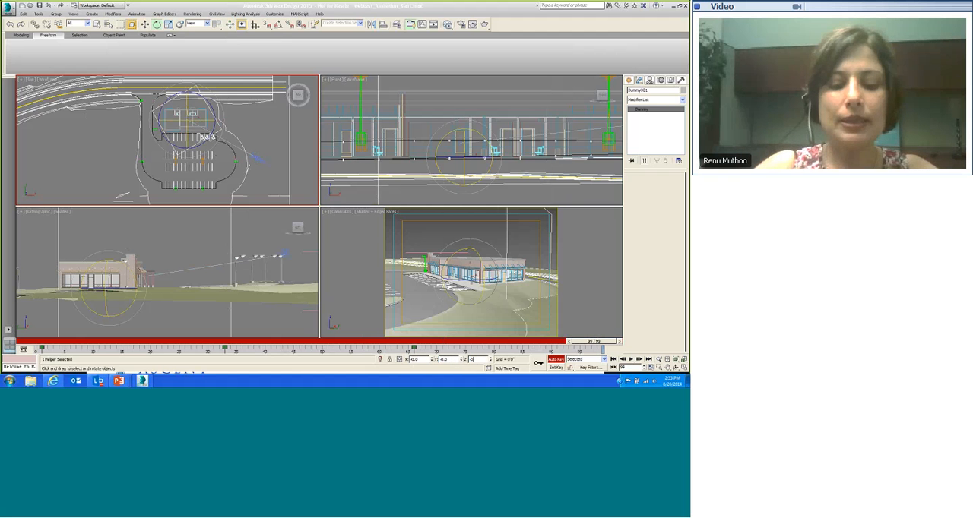
{"action": "type", "text": "60"}
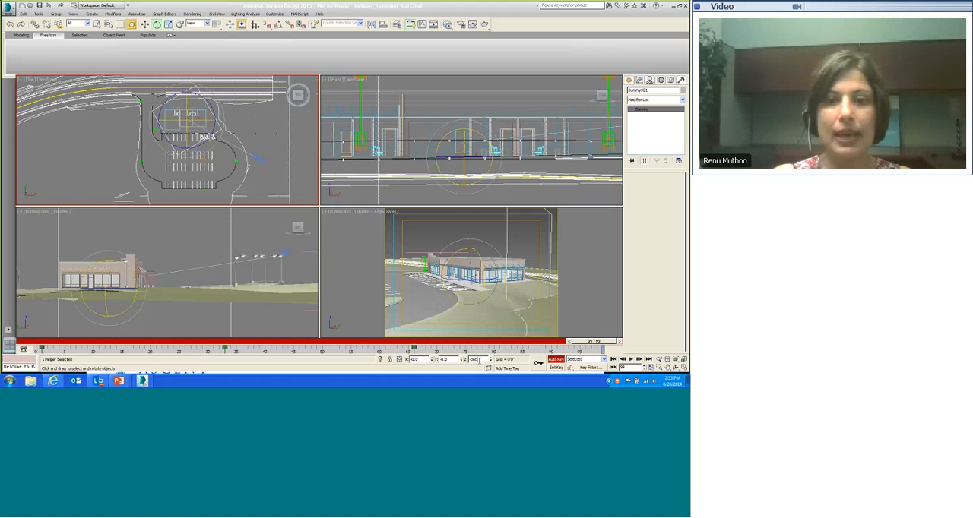
{"action": "key", "text": "Return"}
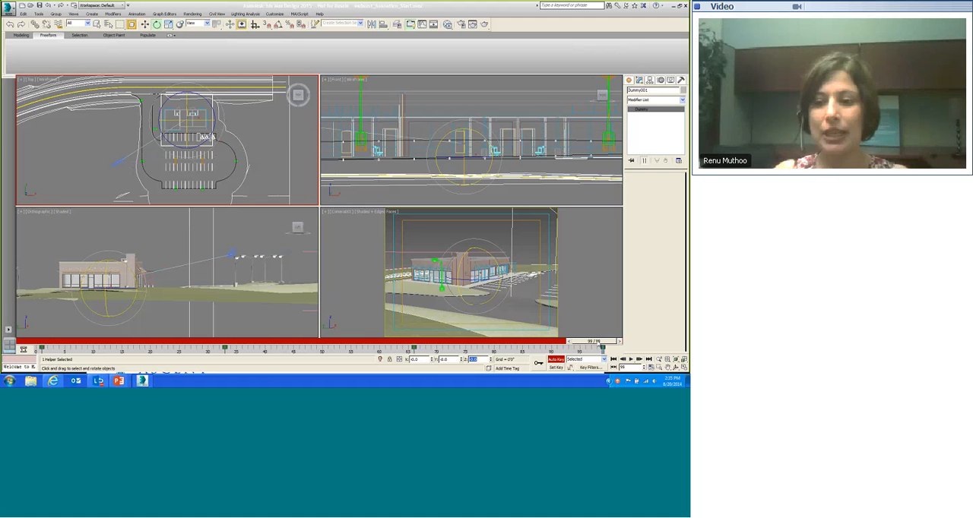
Step: Scrub back and forth through the timeline frame by frame to review the camera's motion around the building
{"action": "left_click_drag", "start_coordinate": [599, 342], "coordinate": [482, 346]}
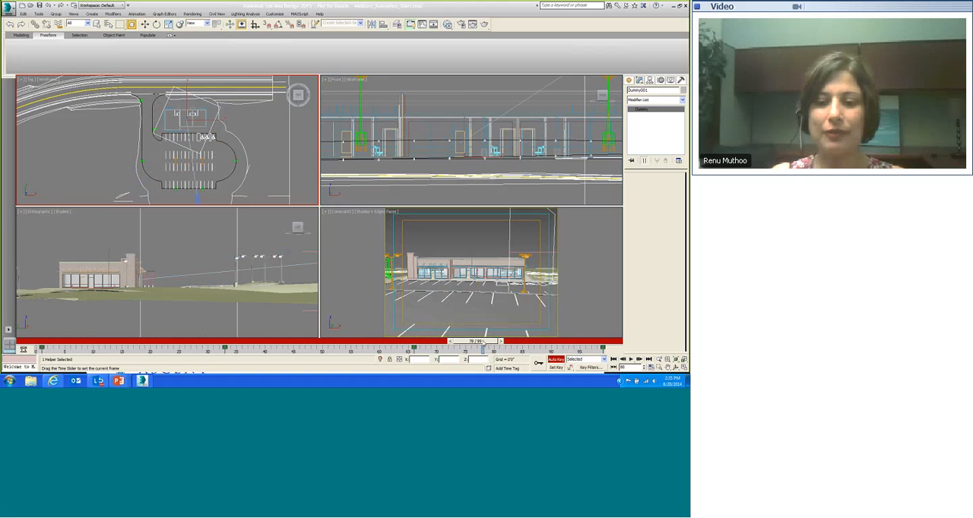
{"action": "mouse_move", "coordinate": [480, 343]}
{"action": "left_mouse_down"}
{"action": "mouse_move", "coordinate": [286, 333]}
{"action": "mouse_move", "coordinate": [294, 342]}
{"action": "mouse_move", "coordinate": [349, 343]}
{"action": "mouse_move", "coordinate": [181, 341]}
{"action": "mouse_move", "coordinate": [389, 345]}
{"action": "mouse_move", "coordinate": [204, 347]}
{"action": "mouse_move", "coordinate": [290, 347]}
{"action": "left_mouse_up"}
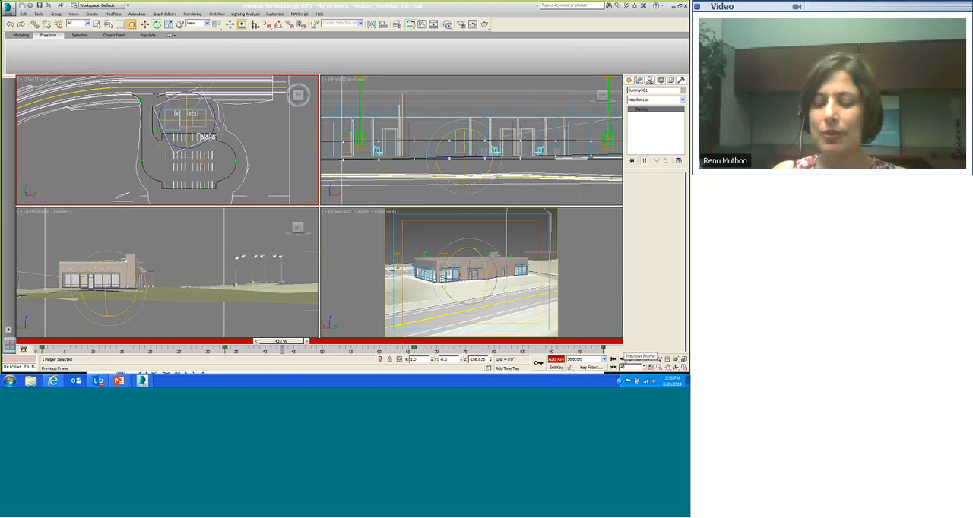
{"action": "left_click", "coordinate": [622, 359]}
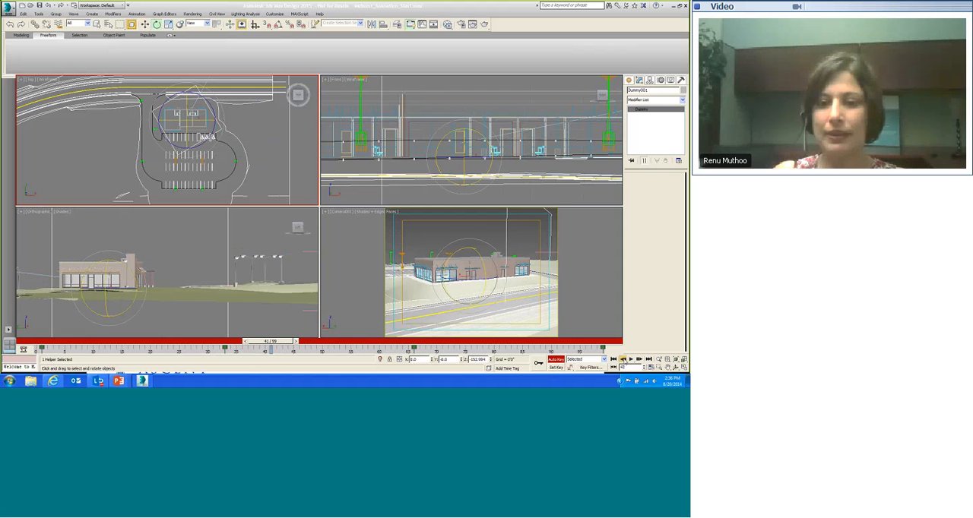
{"action": "left_click", "coordinate": [624, 361]}
{"action": "left_click", "coordinate": [624, 360]}
{"action": "left_click", "coordinate": [624, 360]}
{"action": "left_click", "coordinate": [624, 361]}
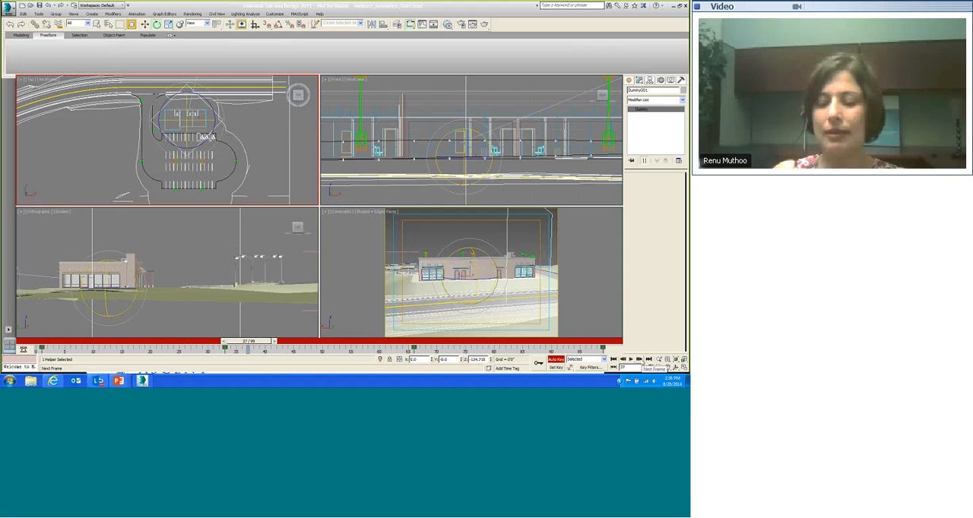
{"action": "left_click", "coordinate": [641, 361]}
{"action": "left_click", "coordinate": [640, 361]}
{"action": "left_click", "coordinate": [641, 361]}
{"action": "left_click", "coordinate": [640, 361]}
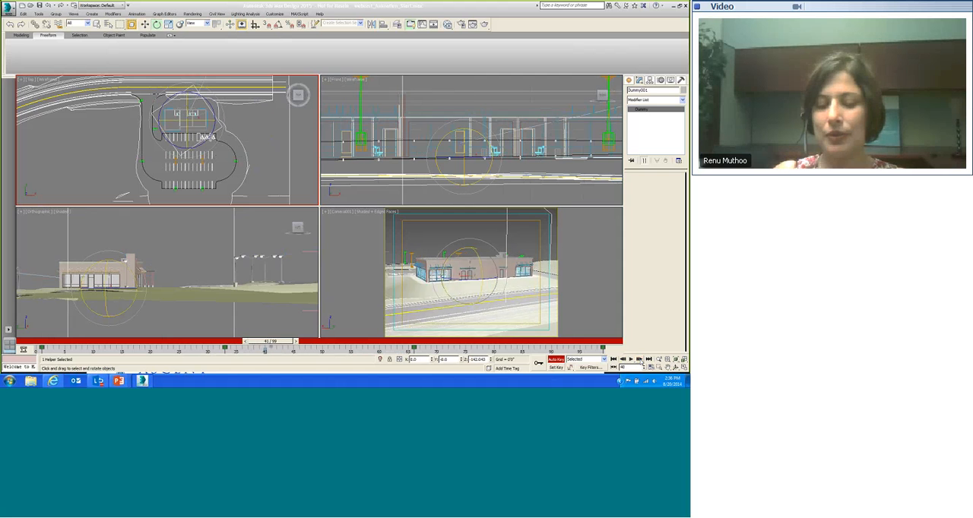
{"action": "left_click", "coordinate": [640, 361]}
{"action": "left_click", "coordinate": [640, 361]}
{"action": "left_click", "coordinate": [640, 361]}
{"action": "left_click", "coordinate": [640, 361]}
{"action": "left_click", "coordinate": [640, 360]}
{"action": "left_click", "coordinate": [640, 360]}
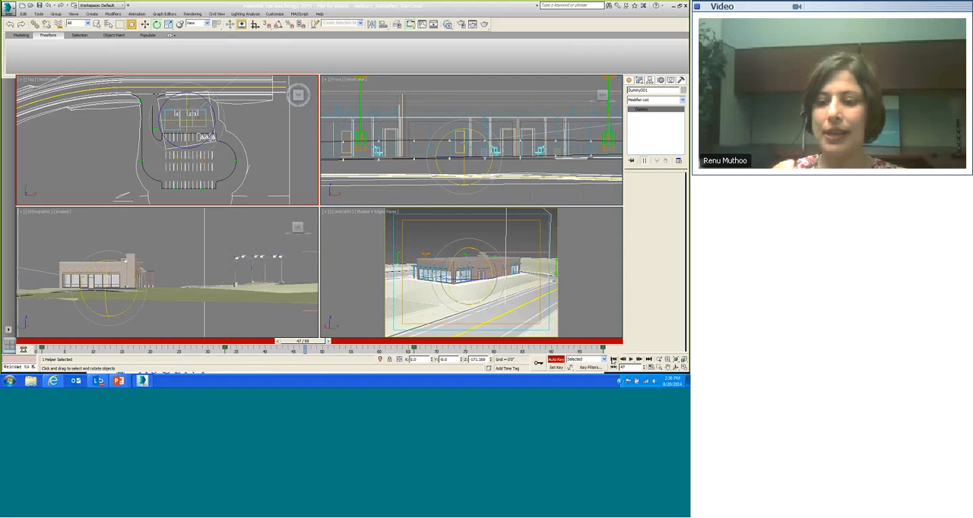
Step: Play the animation from the start in the camera view and stop it to preview the orbit
{"action": "left_click", "coordinate": [614, 362]}
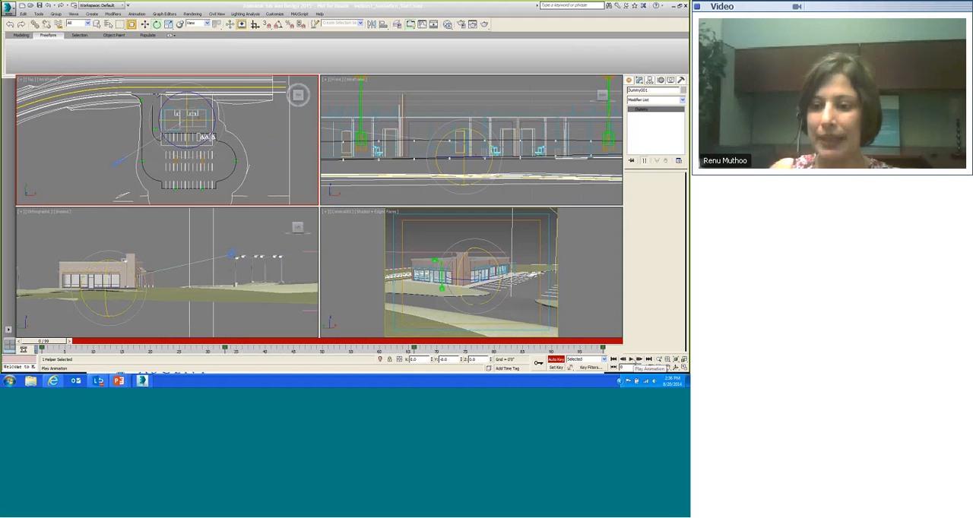
{"action": "left_click", "coordinate": [631, 361]}
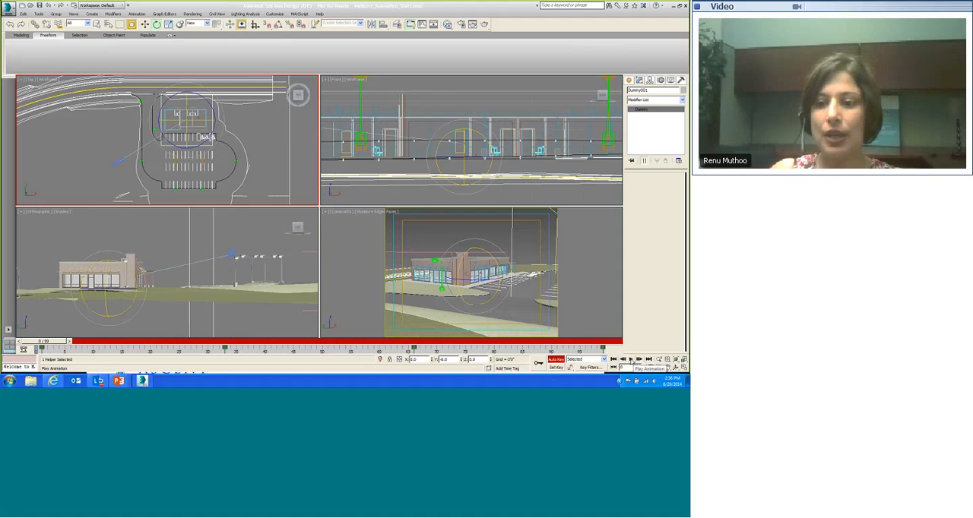
{"action": "left_click", "coordinate": [632, 361]}
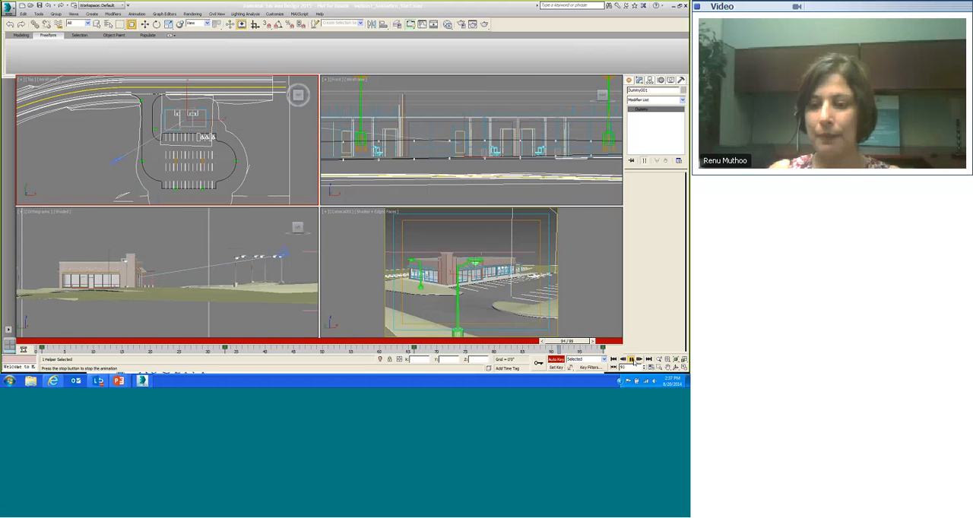
{"action": "left_click", "coordinate": [631, 360]}
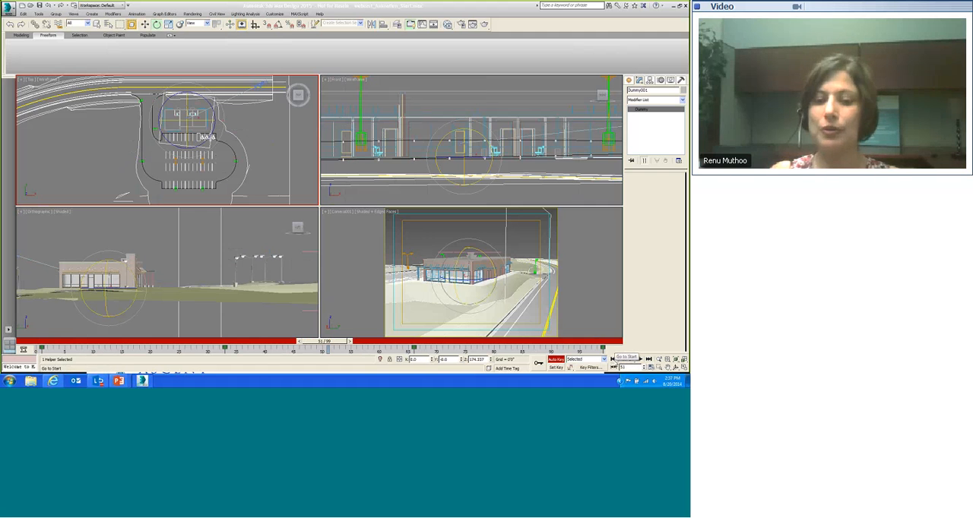
{"action": "left_click", "coordinate": [615, 359]}
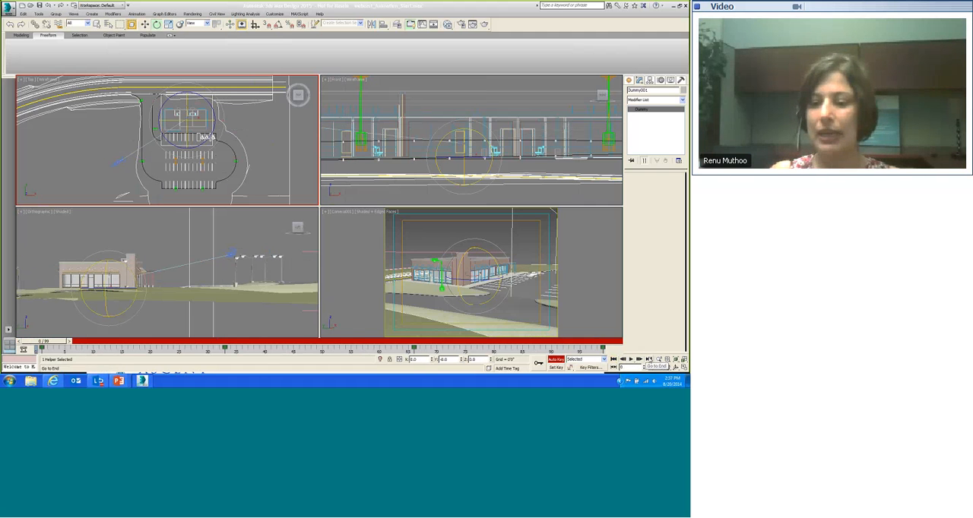
{"action": "left_click", "coordinate": [648, 359]}
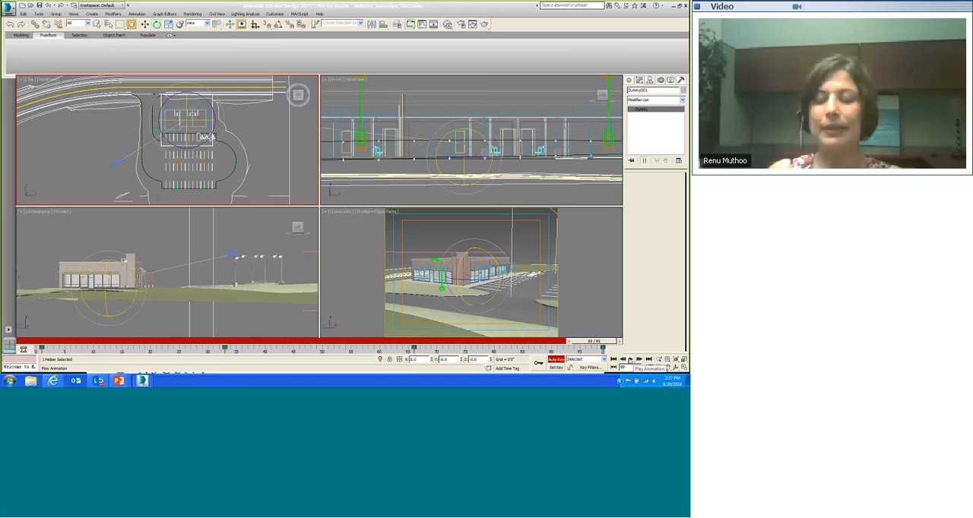
{"action": "left_click", "coordinate": [630, 360]}
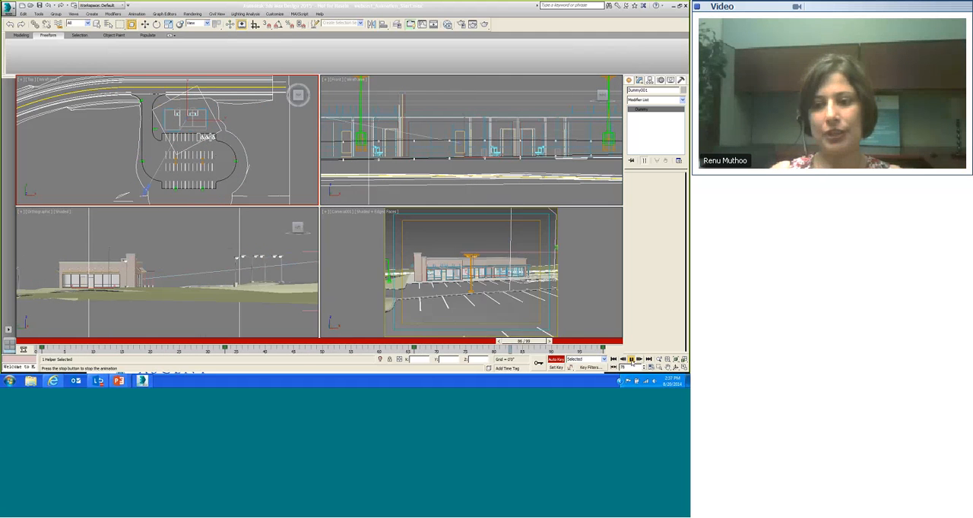
{"action": "left_click", "coordinate": [631, 359]}
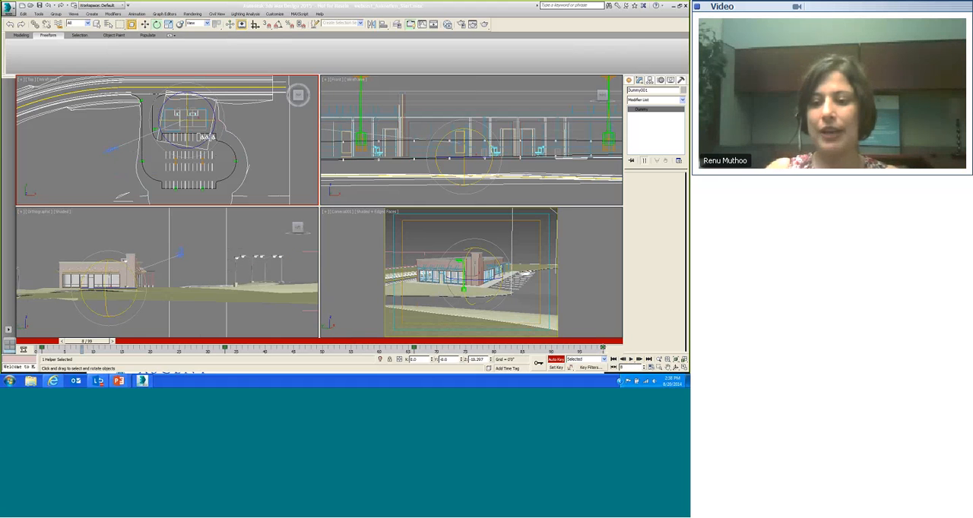
Step: Open the Dummy001 Z Rotation key at frame 99 and set its in and out tangents to linear
{"action": "right_click", "coordinate": [603, 348]}
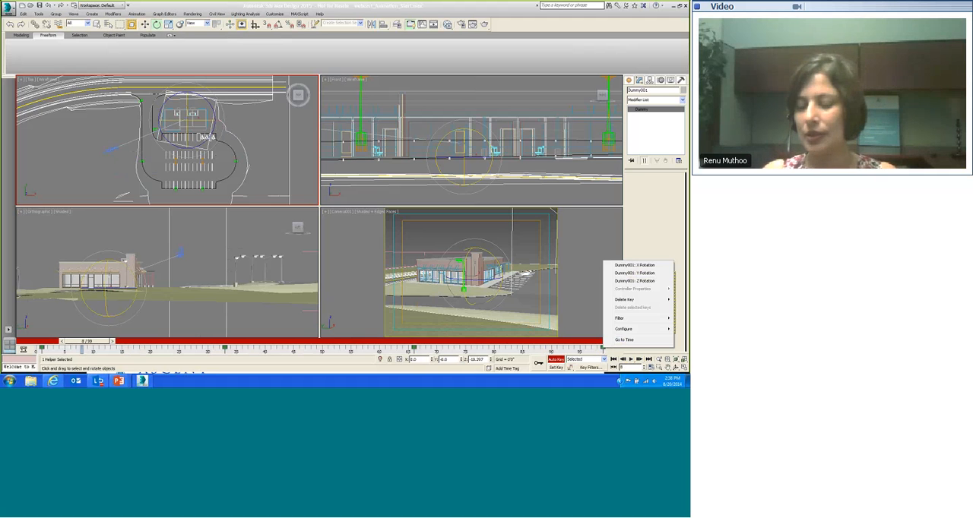
{"action": "left_click", "coordinate": [634, 282]}
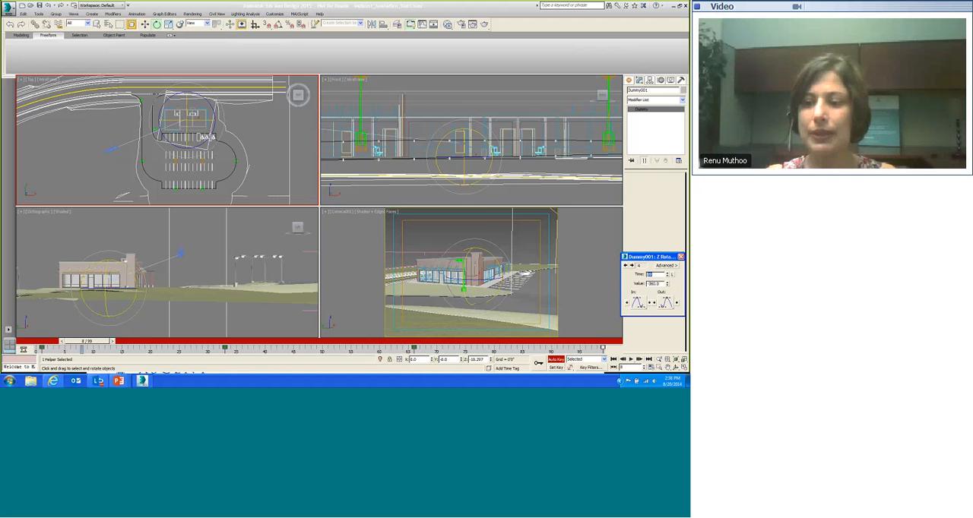
{"action": "left_click_drag", "start_coordinate": [625, 257], "coordinate": [423, 191]}
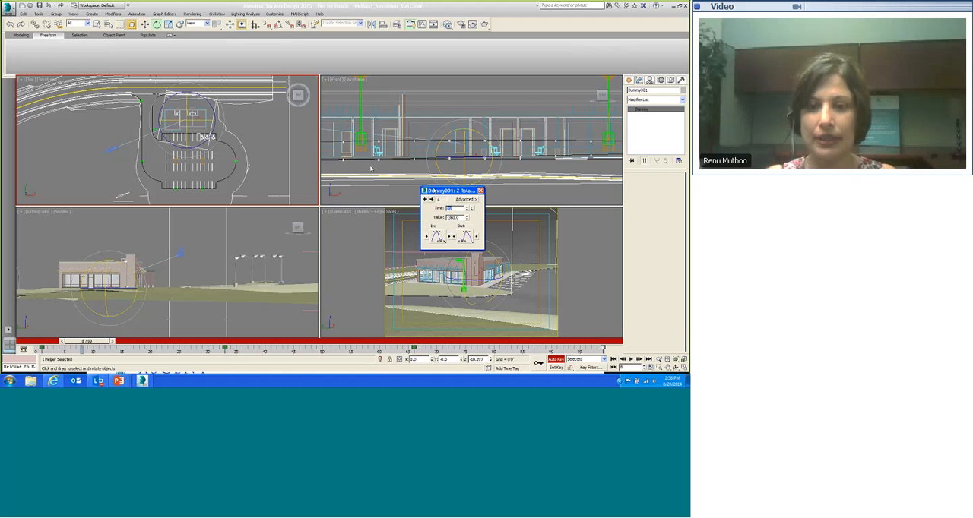
{"action": "left_click_drag", "start_coordinate": [371, 169], "coordinate": [356, 167]}
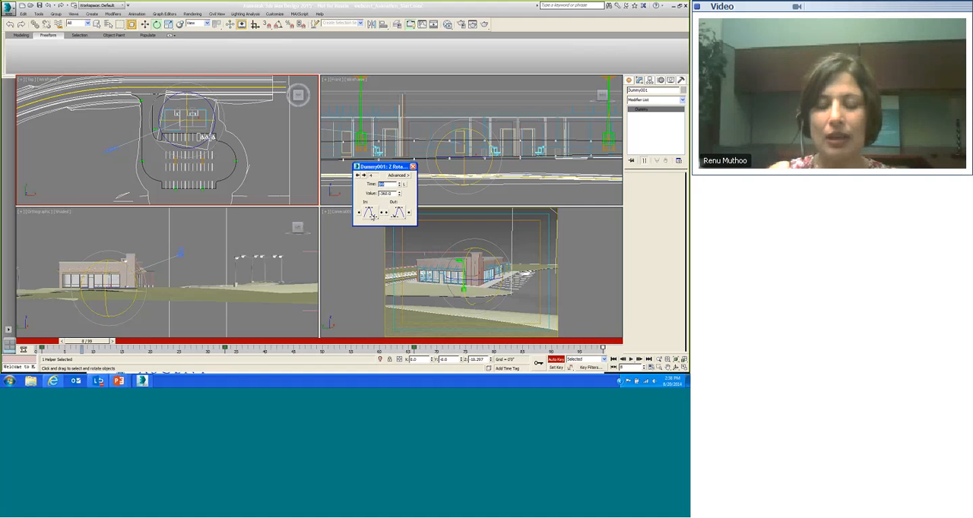
{"action": "left_click", "coordinate": [369, 213]}
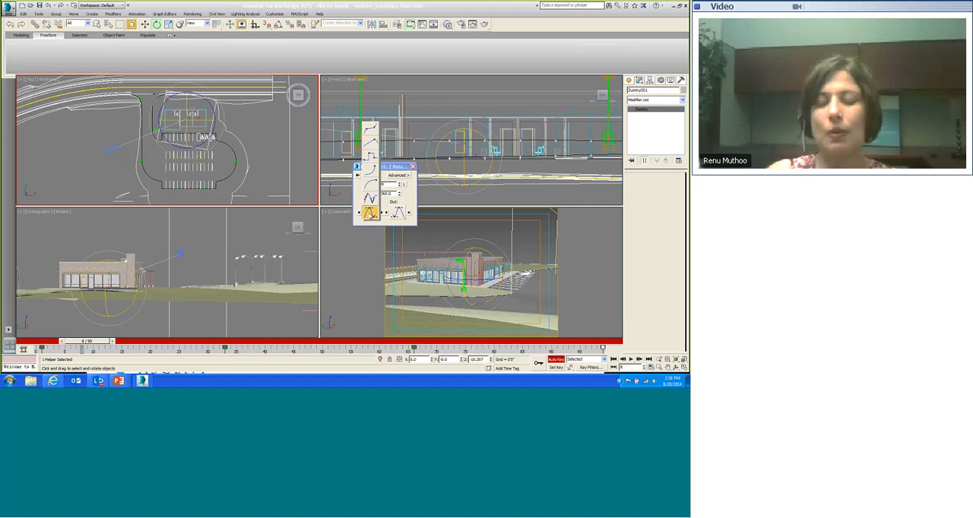
{"action": "left_click_drag", "start_coordinate": [369, 213], "coordinate": [370, 144]}
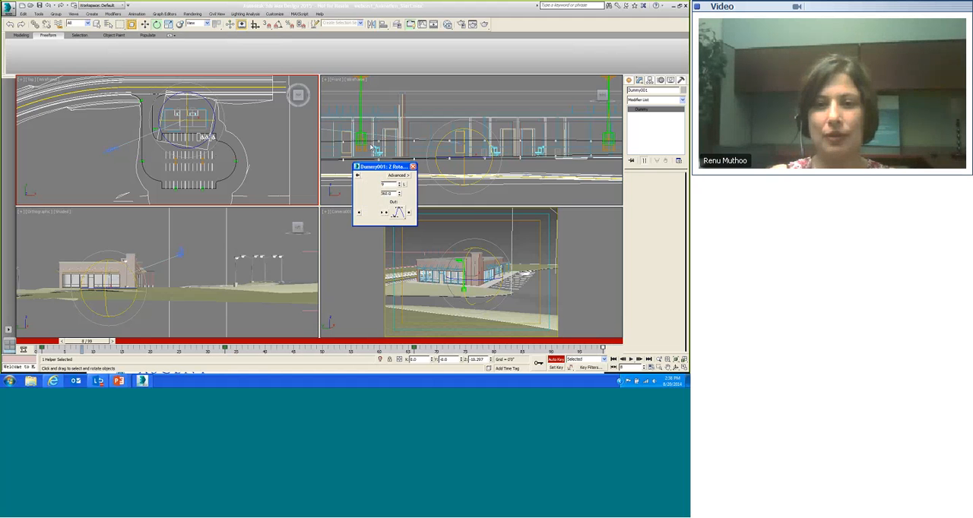
{"action": "left_click_drag", "start_coordinate": [399, 213], "coordinate": [400, 149]}
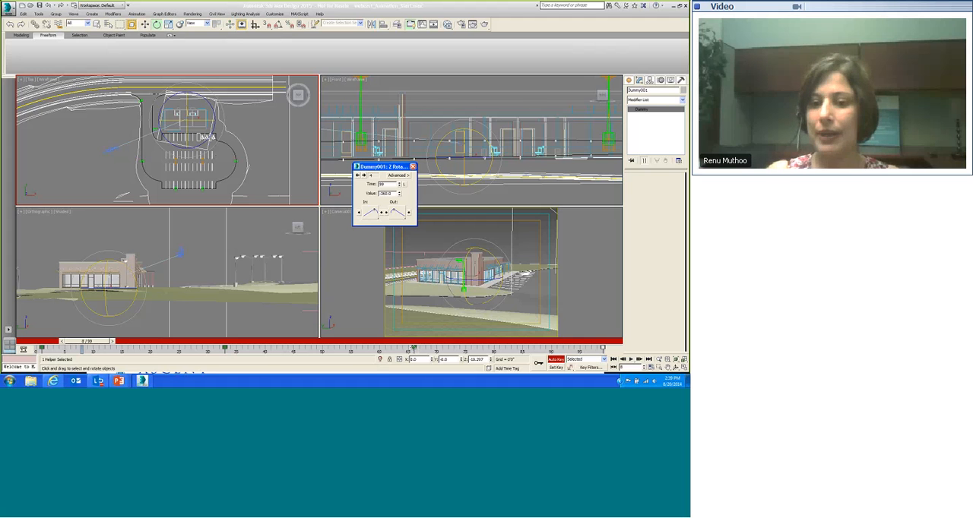
Step: Go back to the Dummy001 Z Rotation key at frame 0 and set its in and out tangents to linear
{"action": "right_click", "coordinate": [415, 348]}
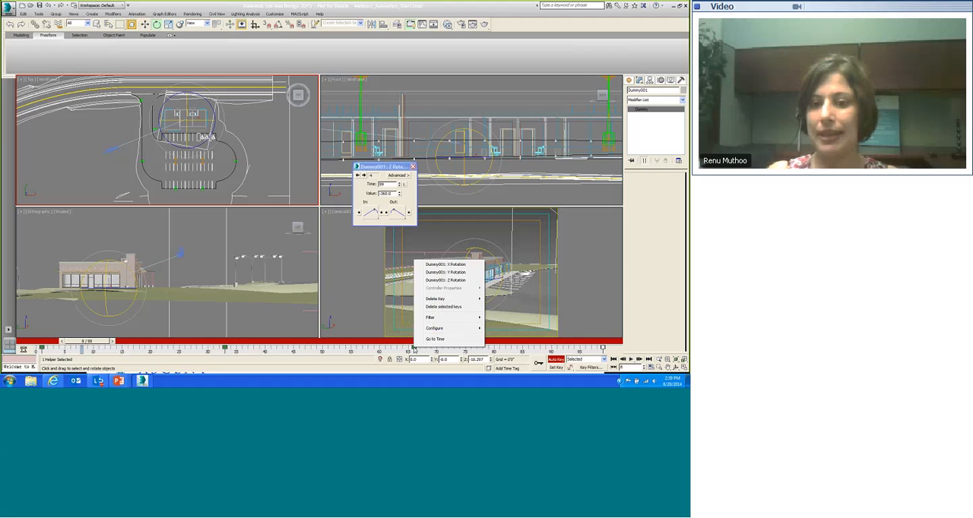
{"action": "left_click", "coordinate": [376, 314]}
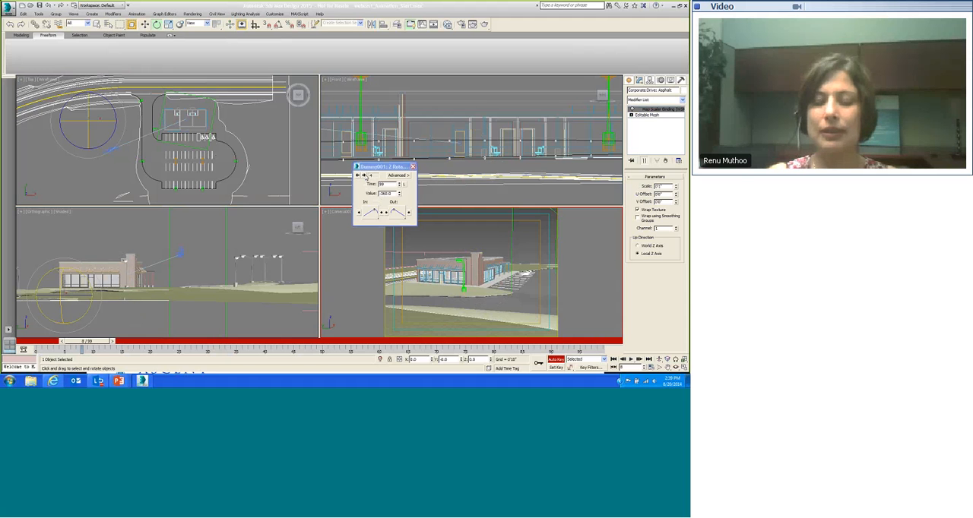
{"action": "left_click", "coordinate": [358, 177]}
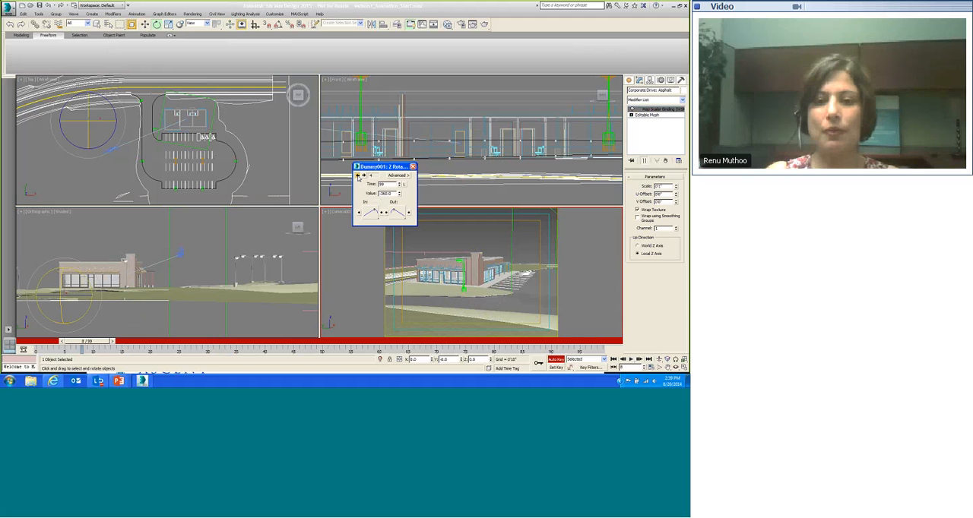
{"action": "left_click", "coordinate": [358, 176]}
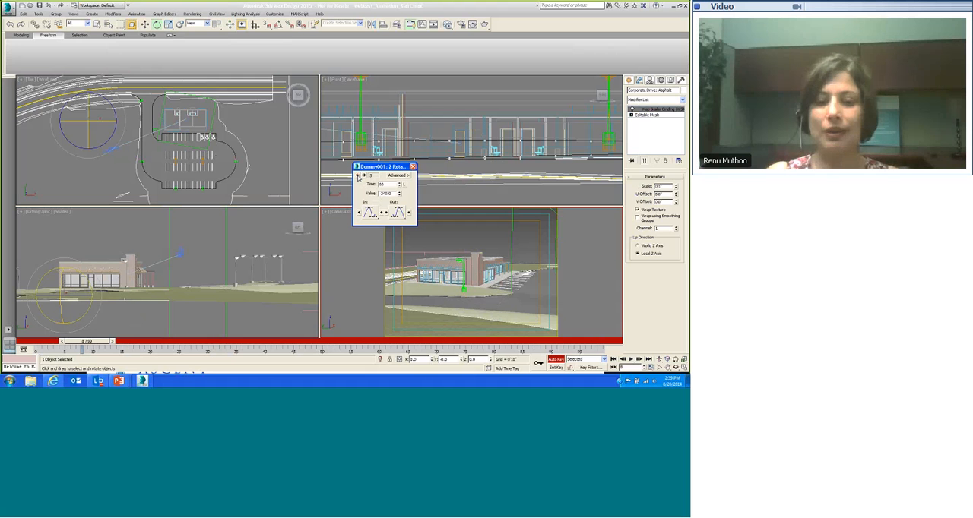
{"action": "left_click", "coordinate": [358, 176]}
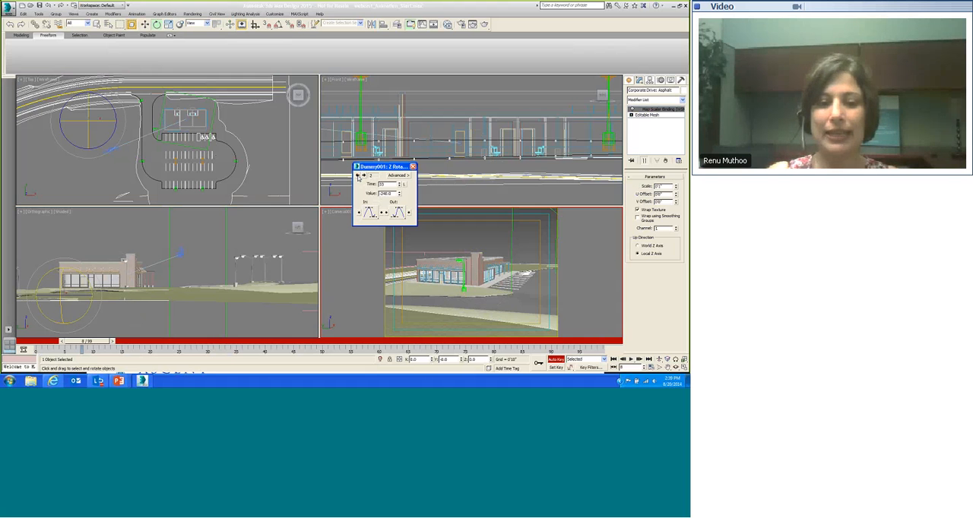
{"action": "left_click", "coordinate": [358, 177]}
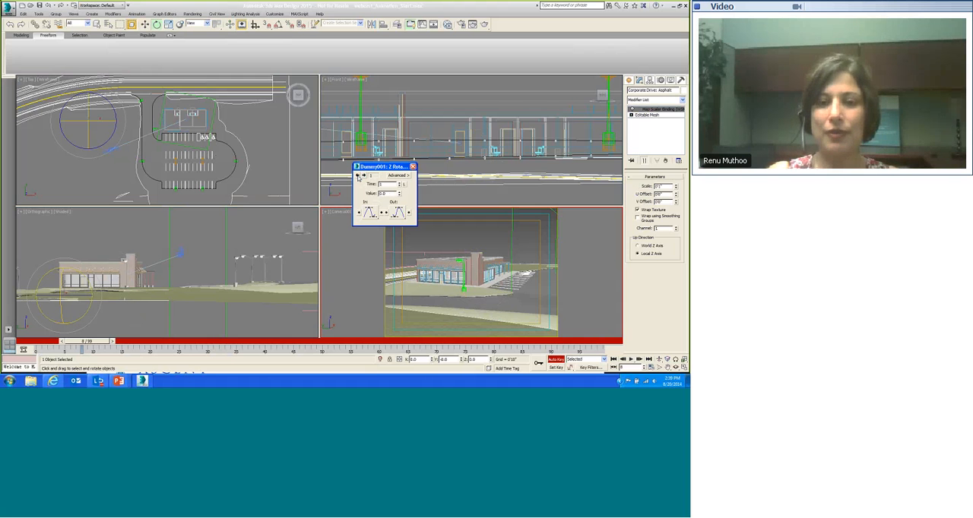
{"action": "left_click", "coordinate": [365, 176]}
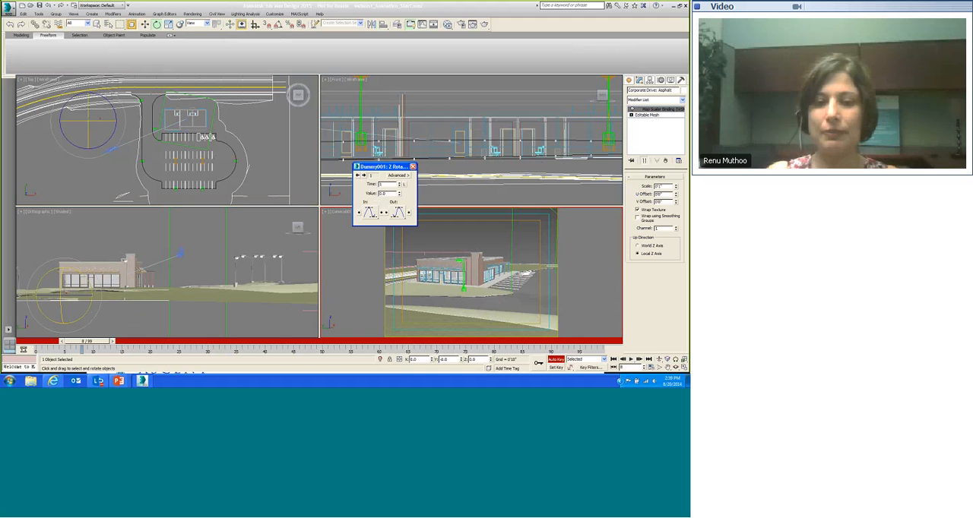
{"action": "left_click_drag", "start_coordinate": [371, 214], "coordinate": [371, 143]}
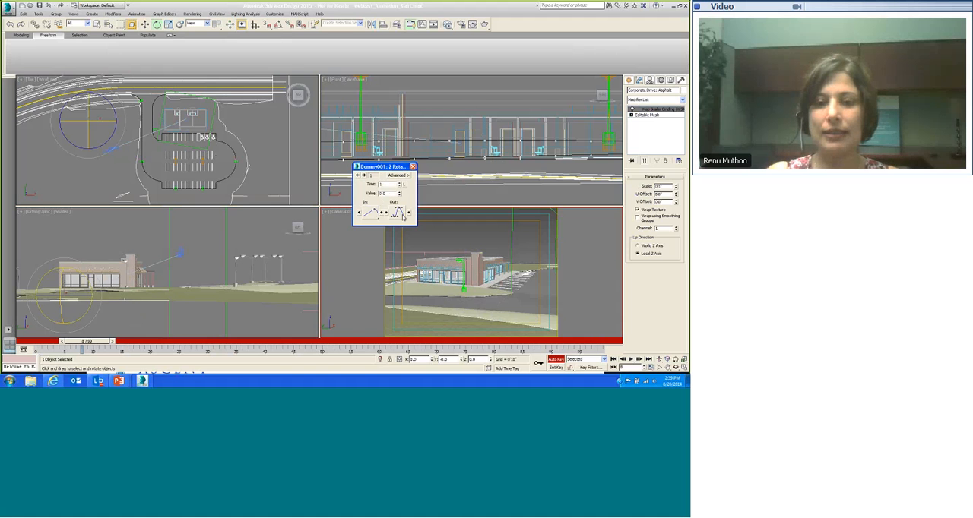
{"action": "left_click_drag", "start_coordinate": [403, 217], "coordinate": [398, 142]}
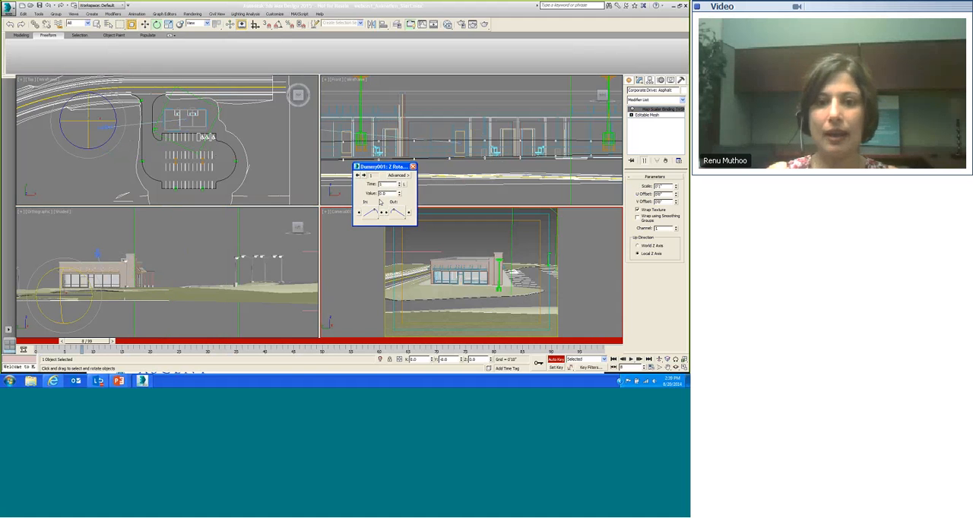
Step: Move to the key at frame 33 and set its in and out tangents to linear
{"action": "left_click", "coordinate": [365, 176]}
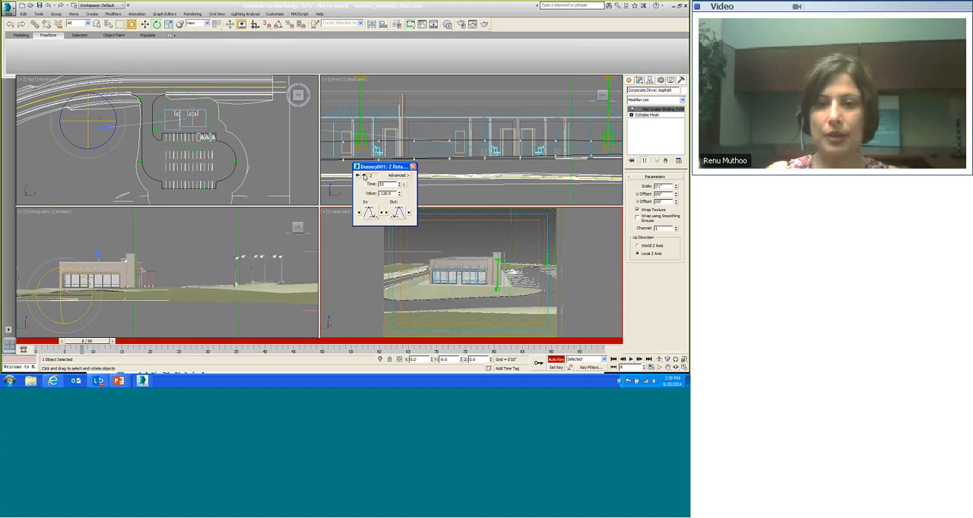
{"action": "left_click_drag", "start_coordinate": [371, 213], "coordinate": [371, 133]}
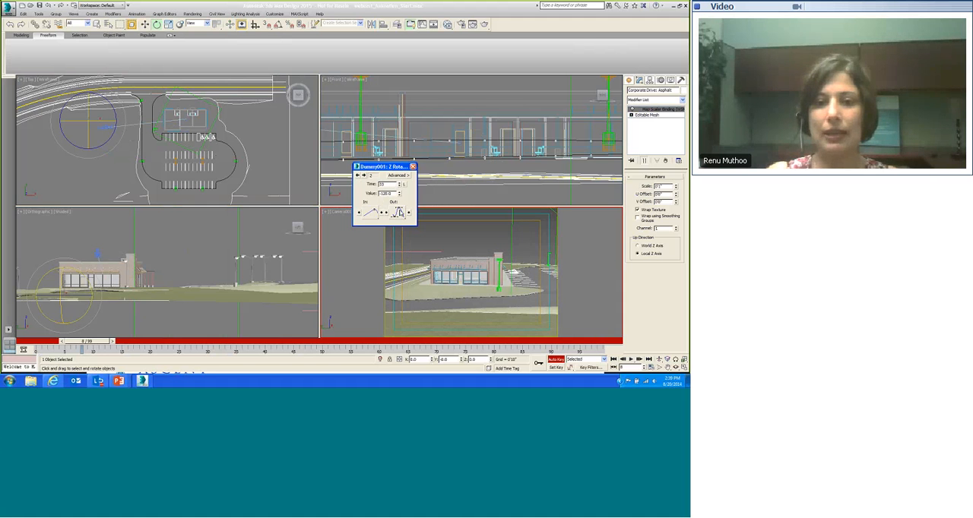
{"action": "left_click_drag", "start_coordinate": [401, 213], "coordinate": [398, 135]}
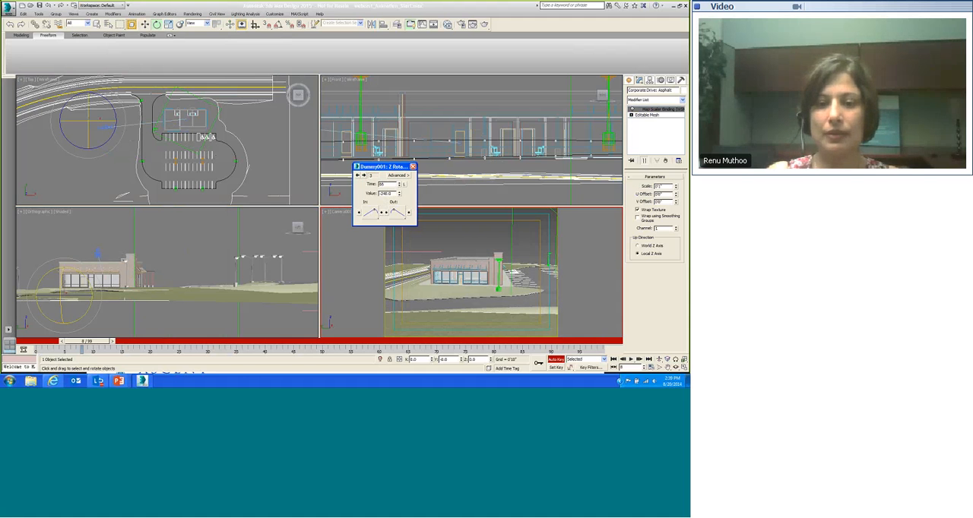
Step: Set linear in and out tangents on the frame 66 key, step to the last key and close the key dialog
{"action": "left_click_drag", "start_coordinate": [371, 213], "coordinate": [374, 149]}
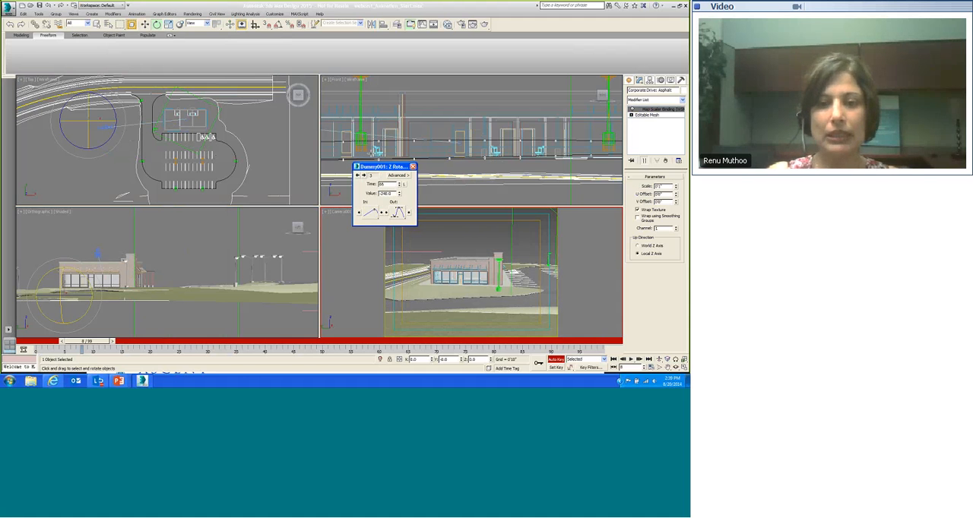
{"action": "left_click_drag", "start_coordinate": [398, 214], "coordinate": [398, 144]}
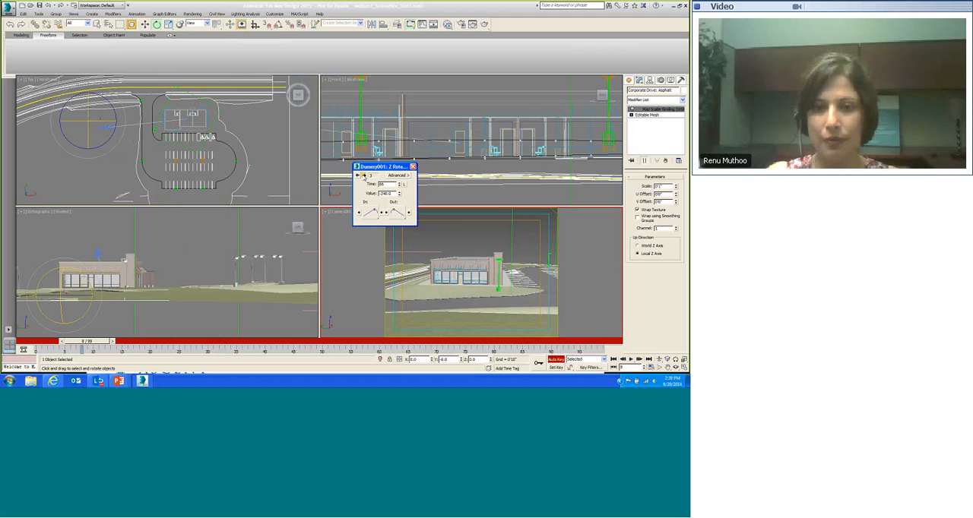
{"action": "left_click", "coordinate": [364, 176]}
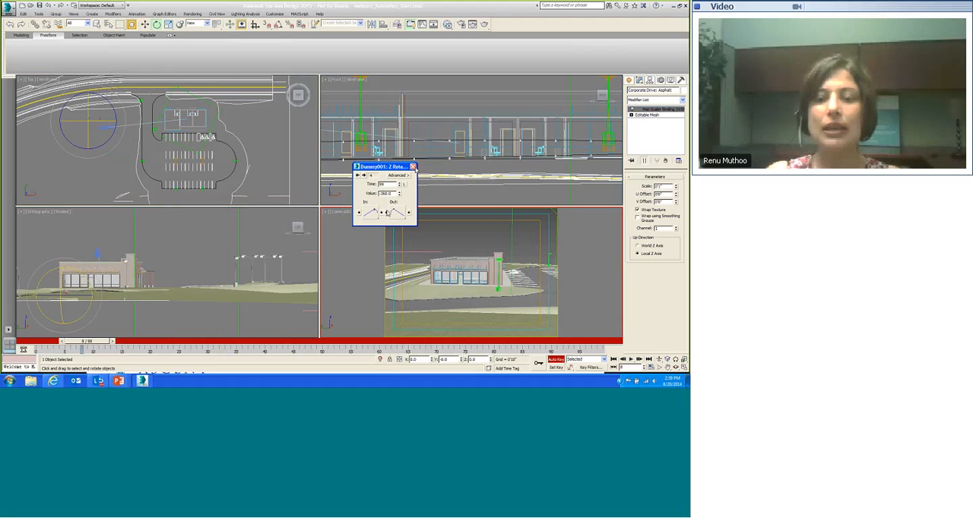
{"action": "left_click", "coordinate": [413, 167]}
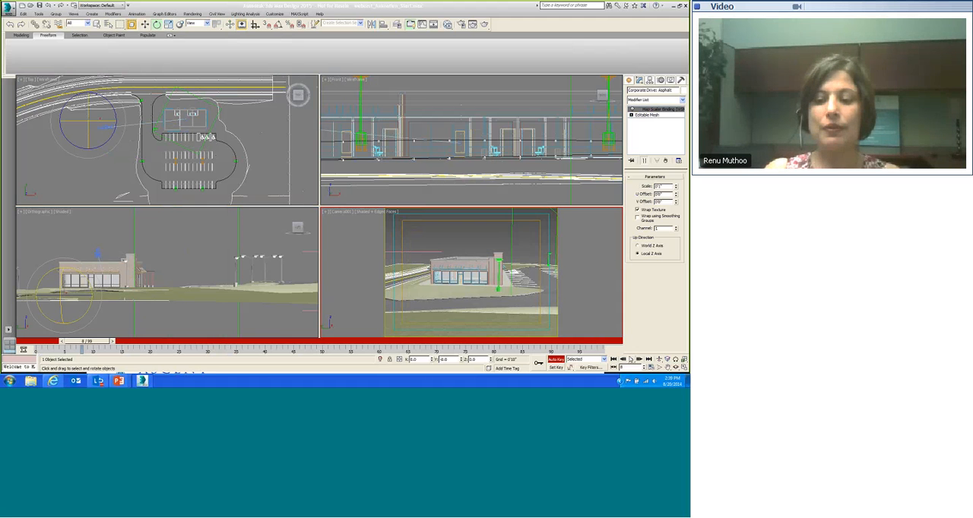
Step: Play and stop the animation, then open the Time Configuration dialog to review playback settings and close it
{"action": "left_click", "coordinate": [631, 359]}
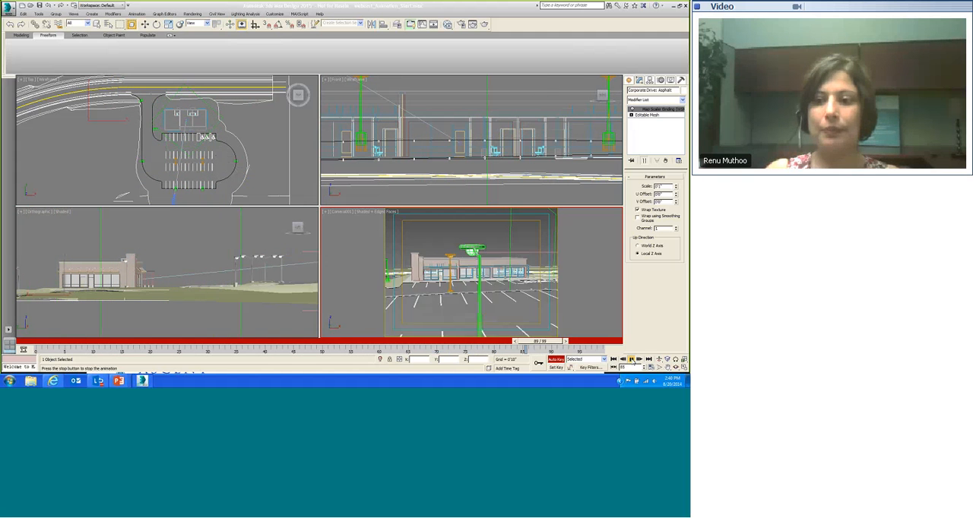
{"action": "left_click", "coordinate": [631, 360]}
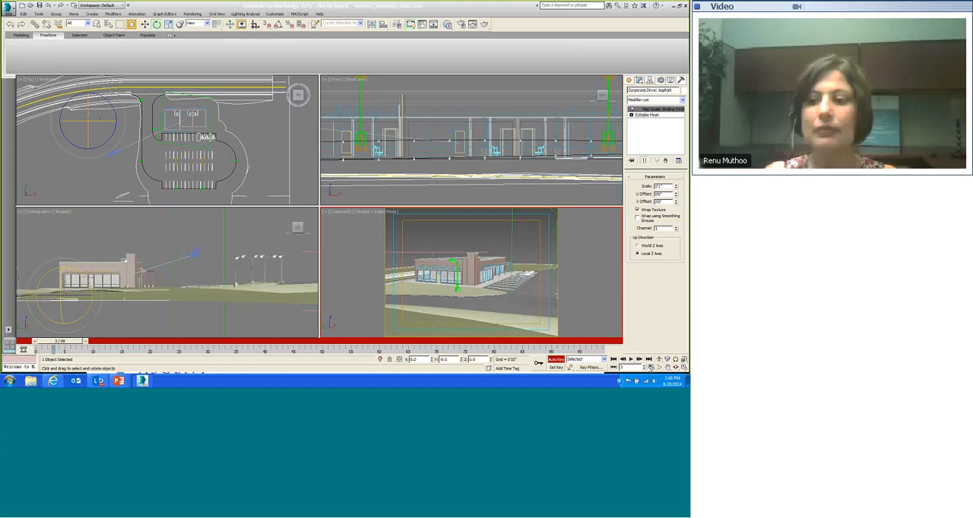
{"action": "left_click", "coordinate": [651, 367]}
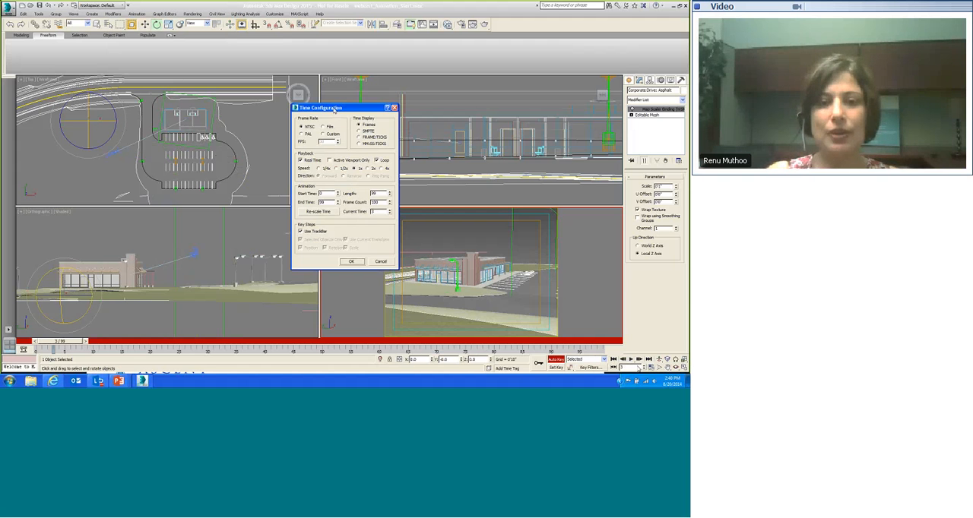
{"action": "left_click_drag", "start_coordinate": [347, 102], "coordinate": [364, 92]}
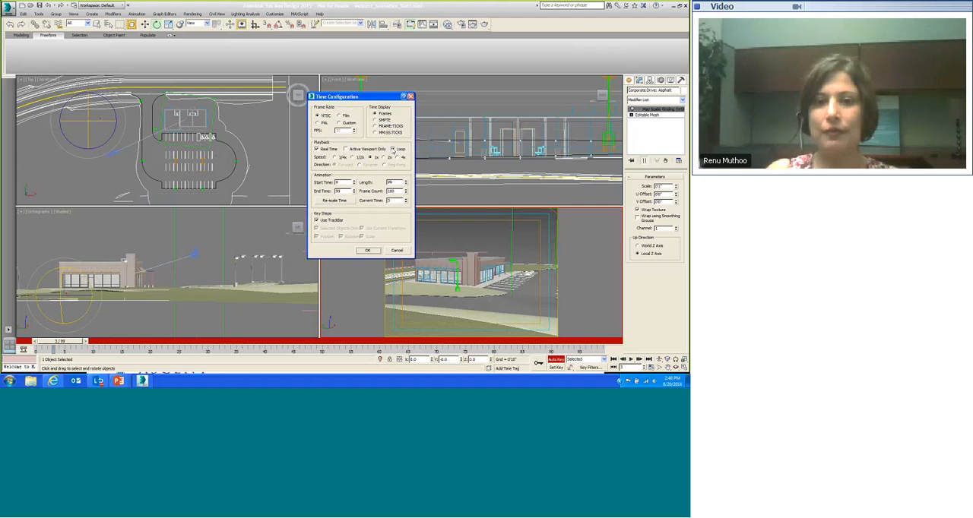
{"action": "left_click", "coordinate": [368, 251]}
Step: Replay the animation in the camera view, stop it, and review the Time Configuration settings again
{"action": "left_click", "coordinate": [630, 360]}
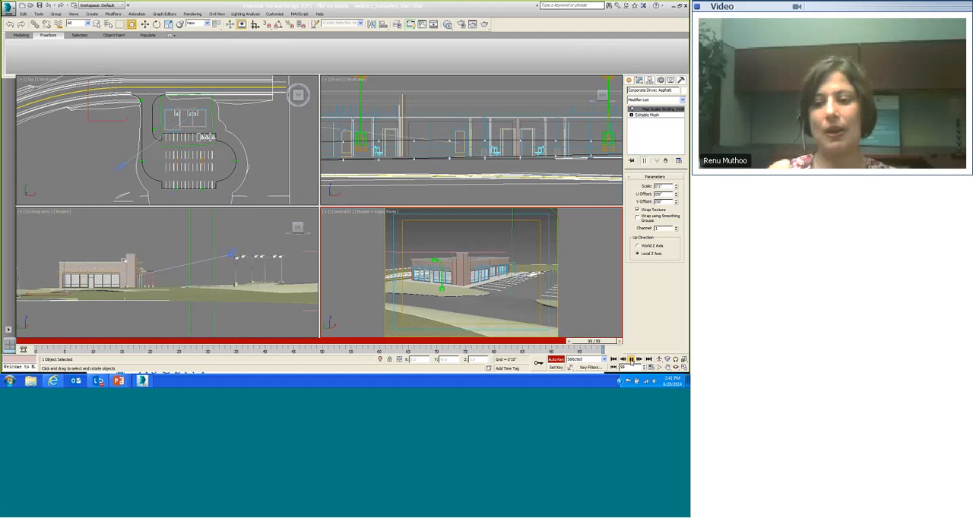
{"action": "left_click", "coordinate": [630, 360]}
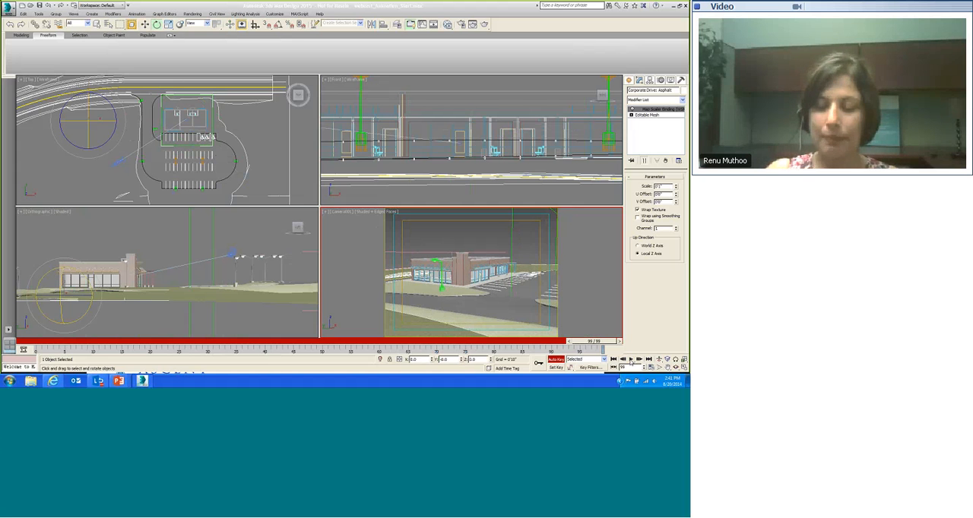
{"action": "left_click", "coordinate": [630, 360]}
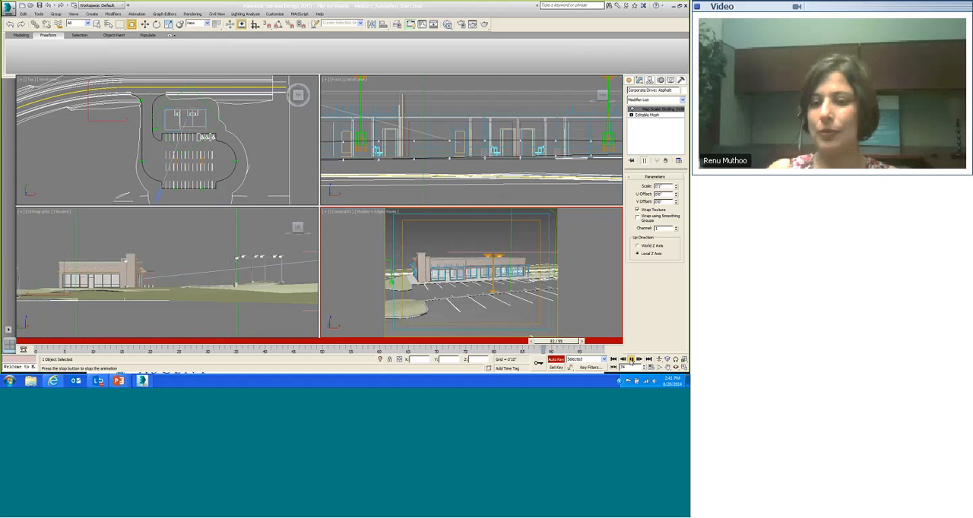
{"action": "left_click", "coordinate": [630, 360]}
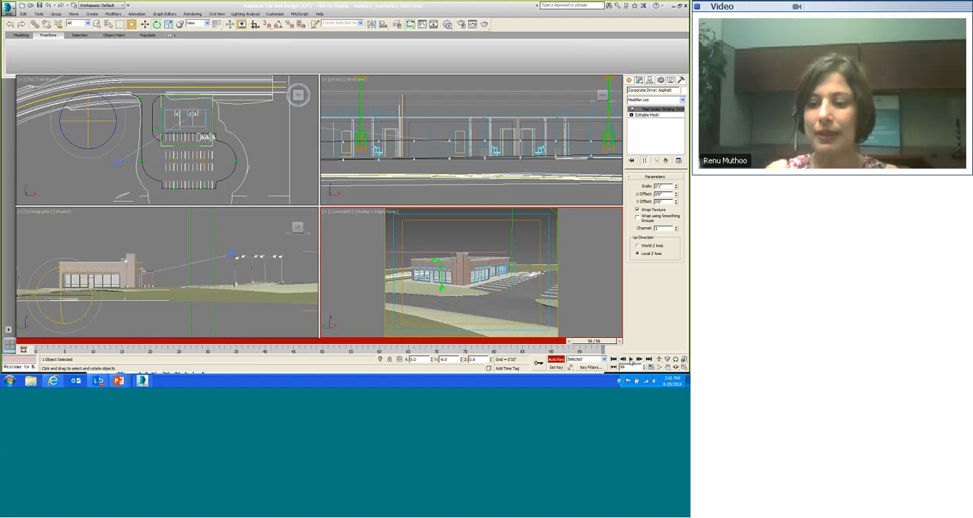
{"action": "left_click", "coordinate": [652, 368]}
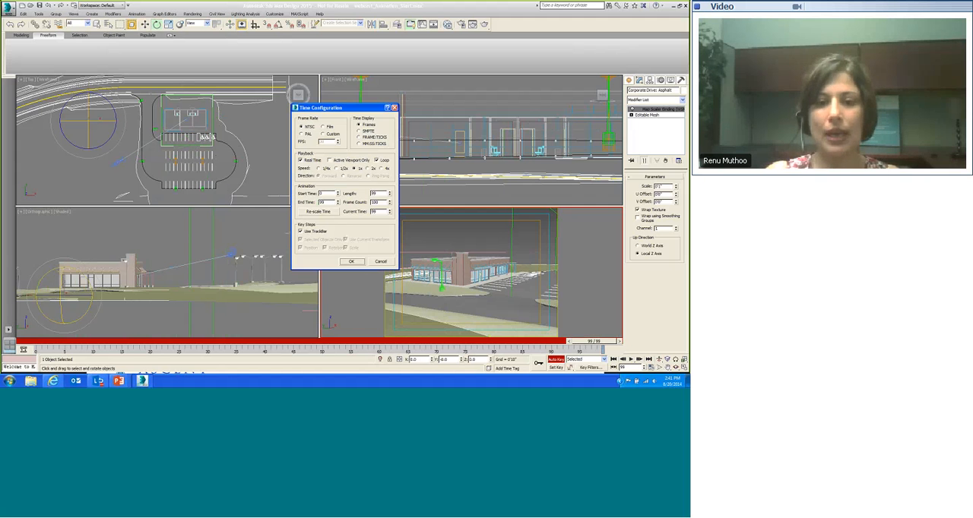
{"action": "left_click", "coordinate": [352, 261]}
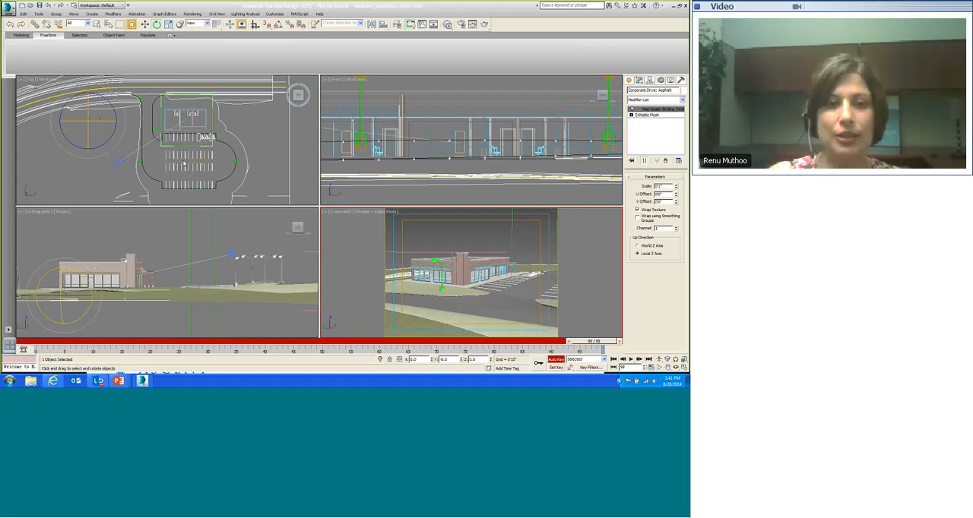
Step: Select the Dummy helper in the Top viewport and open the mini Curve Editor below the timeline
{"action": "left_click", "coordinate": [244, 125]}
{"action": "left_click", "coordinate": [212, 116]}
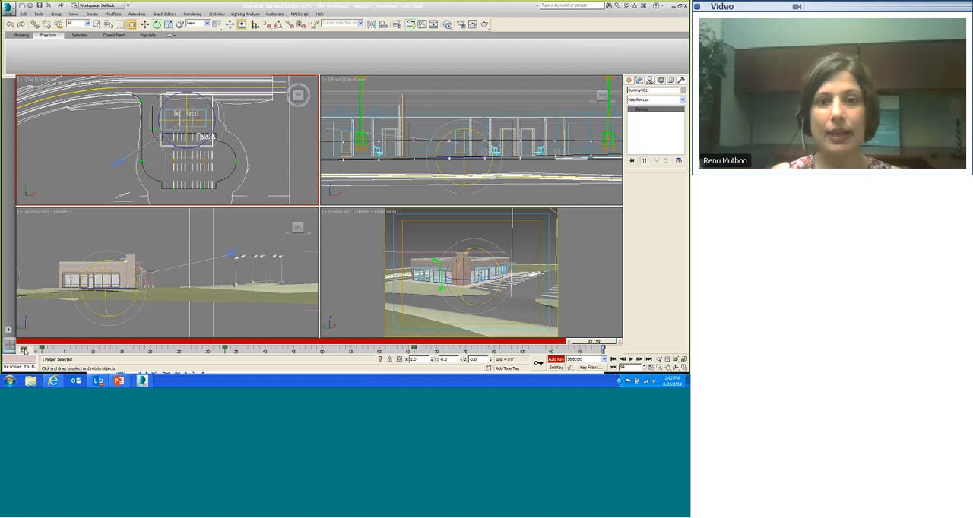
{"action": "left_click", "coordinate": [24, 351]}
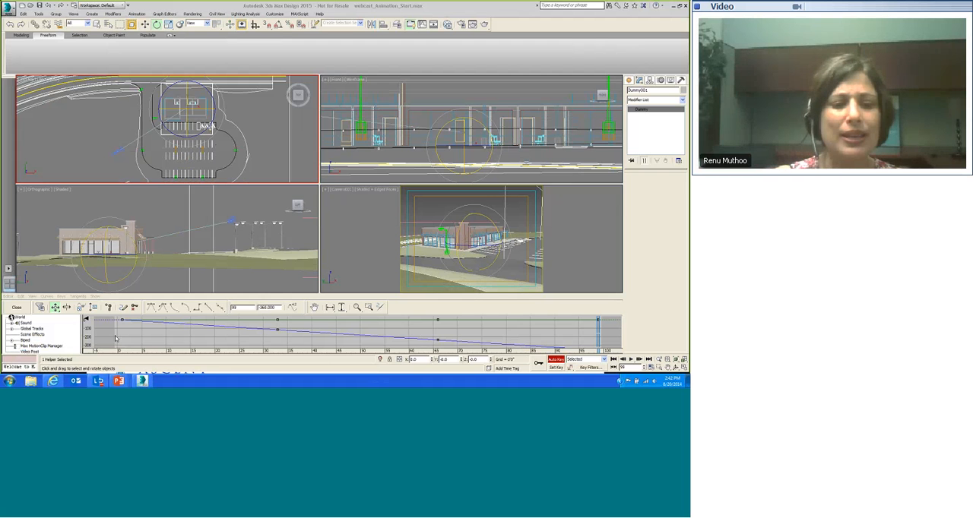
Step: Browse the Curve Editor track list down to the Dummy001 Transform rotation tracks
{"action": "left_click", "coordinate": [72, 330]}
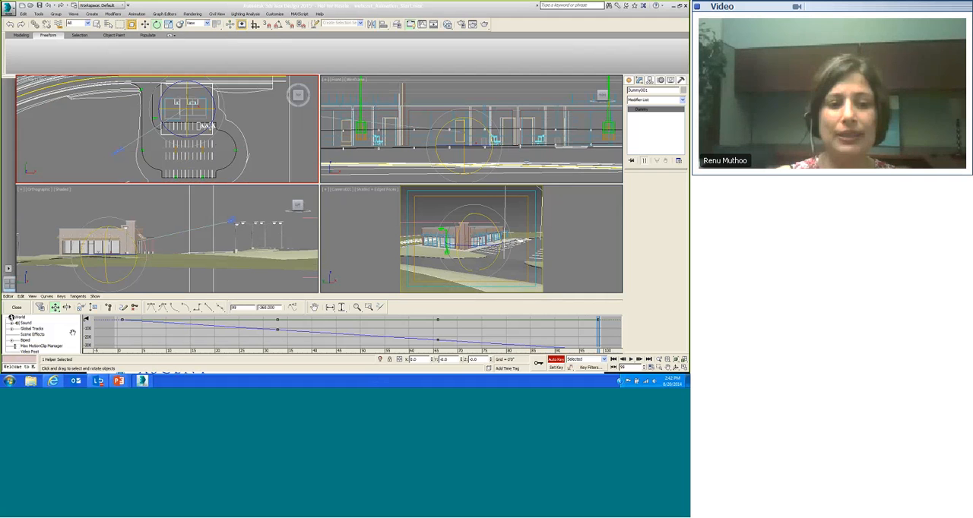
{"action": "left_click_drag", "start_coordinate": [73, 337], "coordinate": [72, 343]}
{"action": "scroll", "coordinate": [73, 344], "scroll_direction": "down", "scroll_amount": 3}
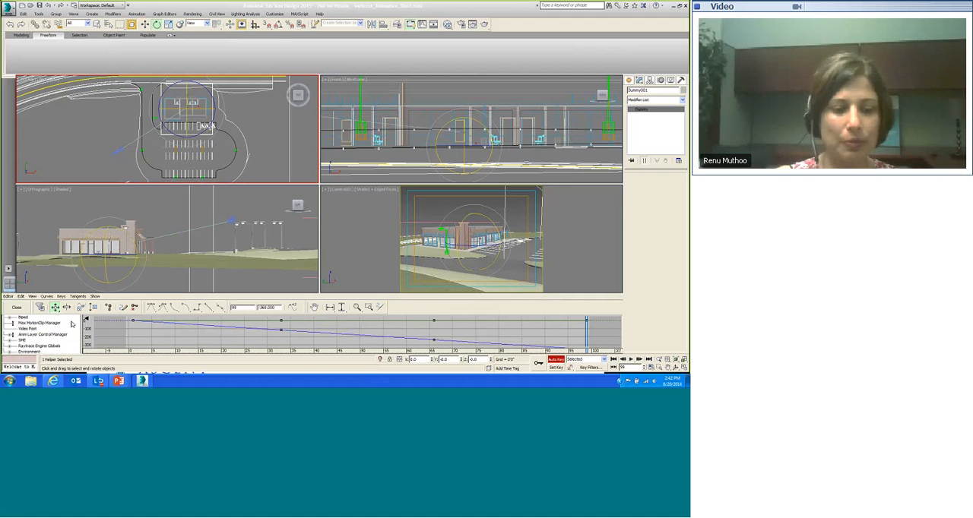
{"action": "scroll", "coordinate": [74, 340], "scroll_direction": "down", "scroll_amount": 1}
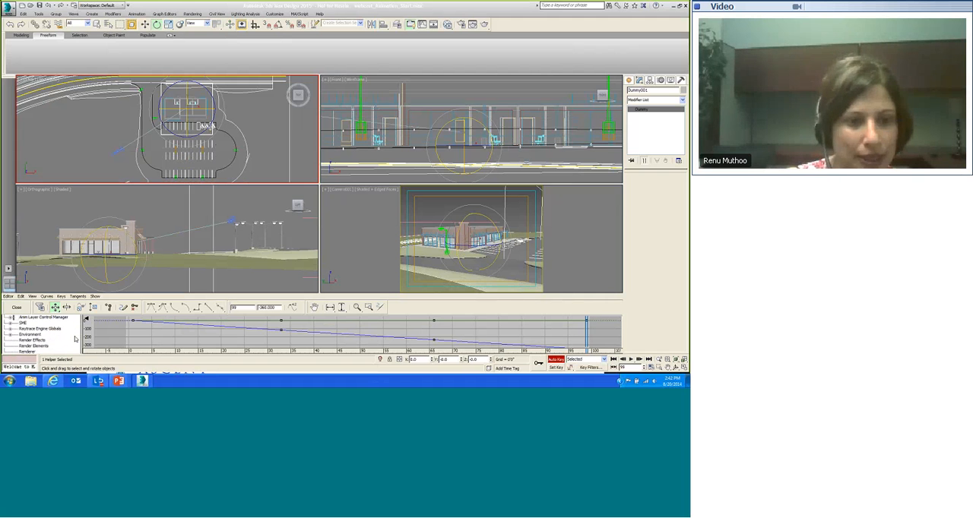
{"action": "left_click_drag", "start_coordinate": [75, 339], "coordinate": [75, 329]}
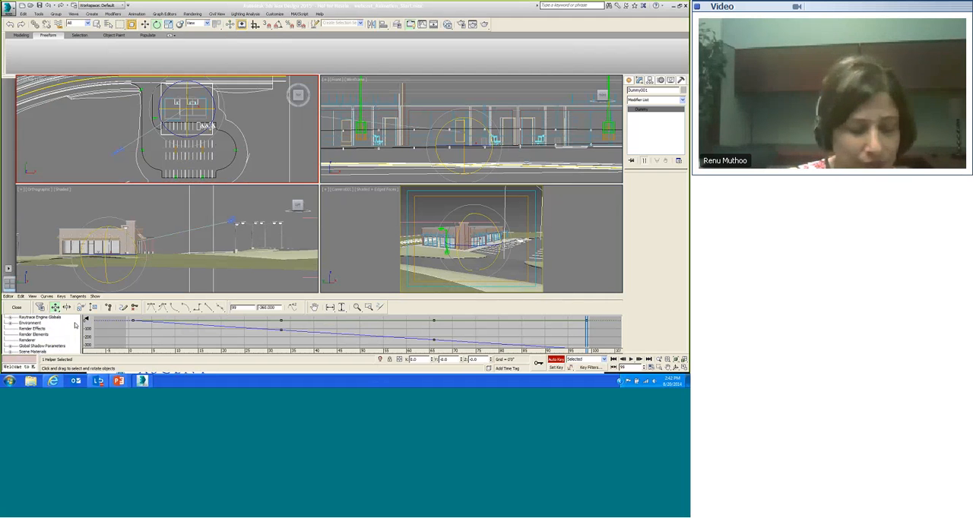
{"action": "scroll", "coordinate": [75, 335], "scroll_direction": "down", "scroll_amount": 1}
{"action": "left_click_drag", "start_coordinate": [75, 335], "coordinate": [75, 321]}
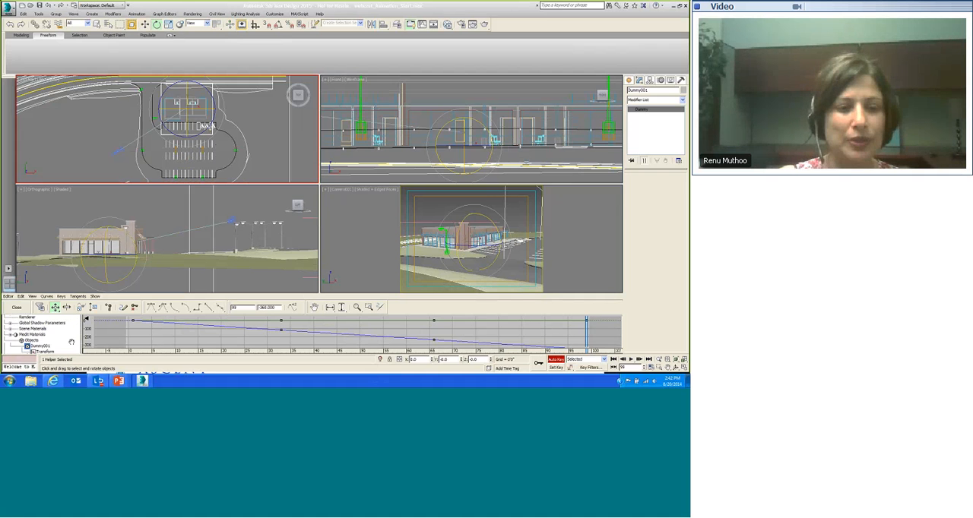
{"action": "scroll", "coordinate": [71, 342], "scroll_direction": "down", "scroll_amount": 2}
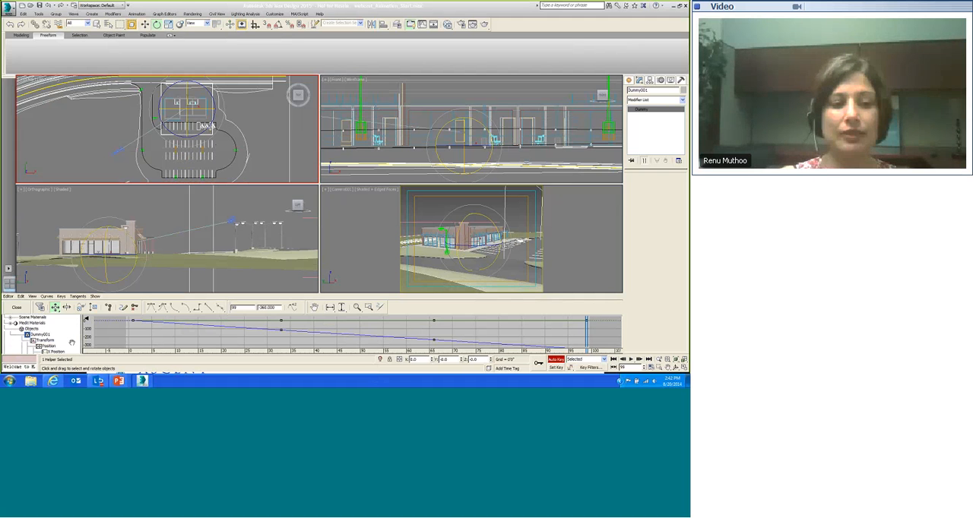
{"action": "left_click_drag", "start_coordinate": [71, 343], "coordinate": [71, 343]}
{"action": "scroll", "coordinate": [74, 332], "scroll_direction": "down", "scroll_amount": 2}
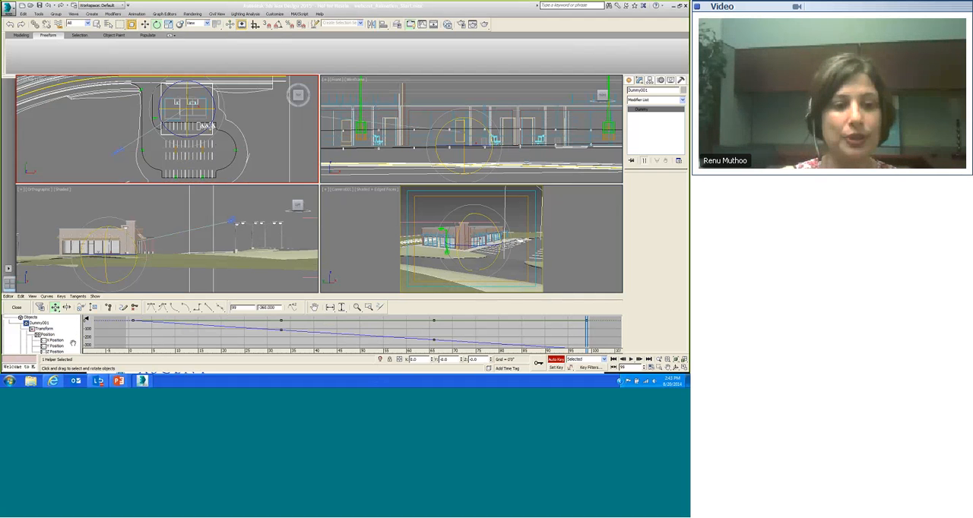
{"action": "scroll", "coordinate": [74, 335], "scroll_direction": "down", "scroll_amount": 1}
{"action": "scroll", "coordinate": [73, 337], "scroll_direction": "down", "scroll_amount": 2}
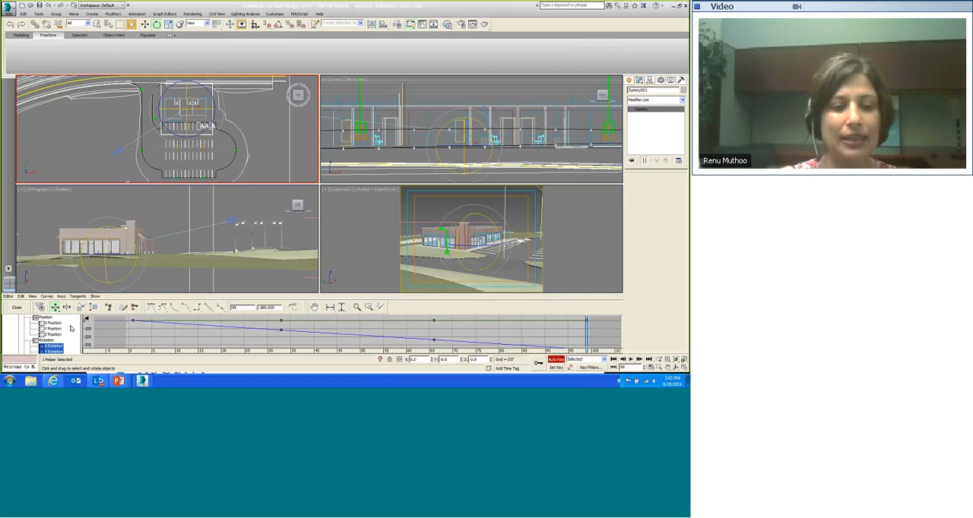
{"action": "scroll", "coordinate": [73, 325], "scroll_direction": "down", "scroll_amount": 2}
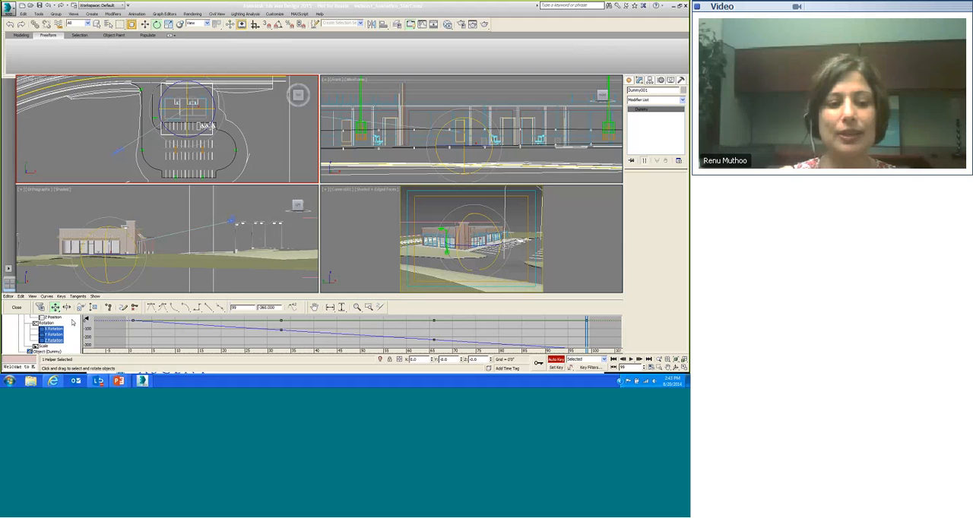
{"action": "scroll", "coordinate": [71, 338], "scroll_direction": "down", "scroll_amount": 1}
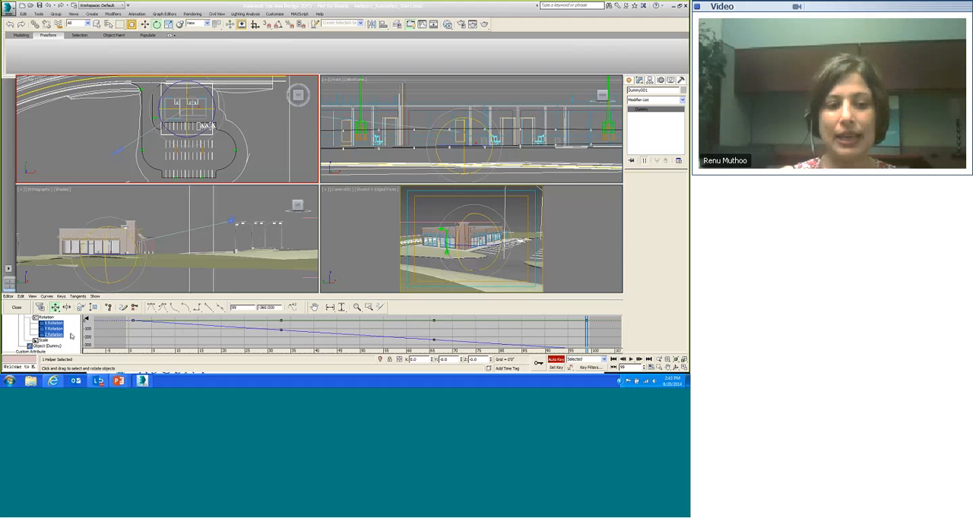
{"action": "scroll", "coordinate": [71, 338], "scroll_direction": "up", "scroll_amount": 1}
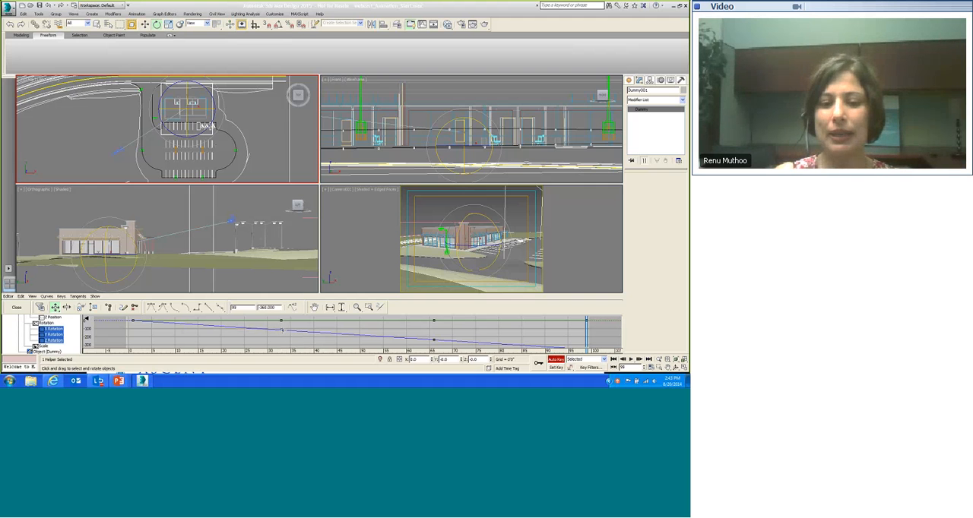
Step: Examine the Dummy's rotation keys on the curve graph one by one, then close the Curve Editor
{"action": "left_click", "coordinate": [281, 330]}
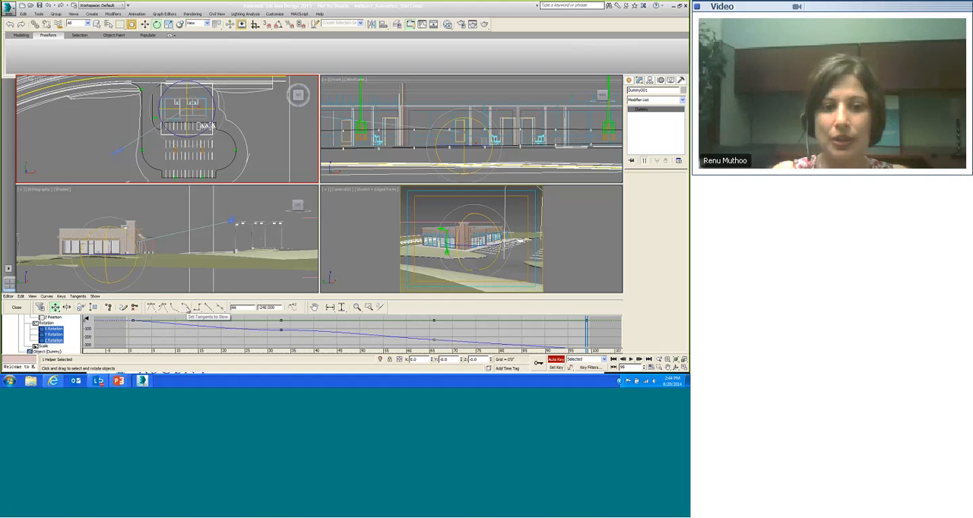
{"action": "middle_click_drag", "start_coordinate": [512, 338], "coordinate": [485, 315]}
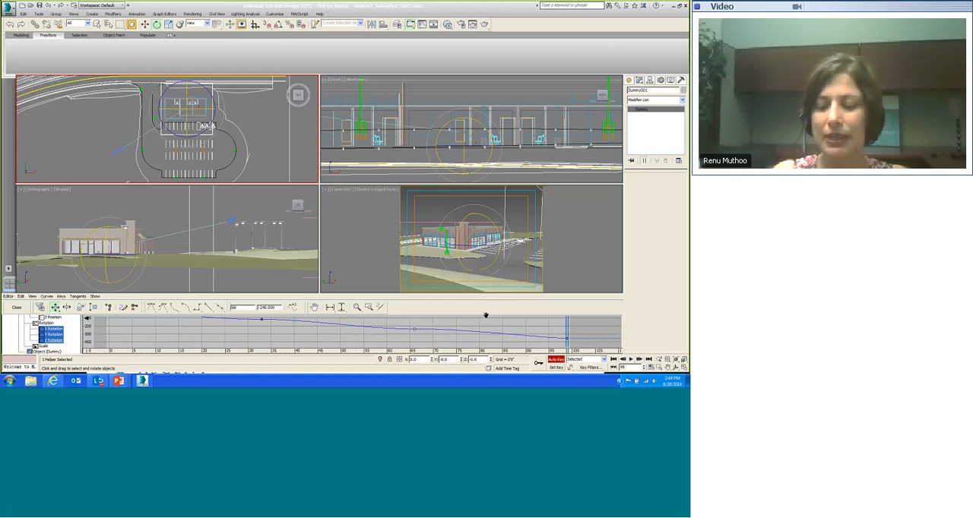
{"action": "left_click", "coordinate": [567, 341]}
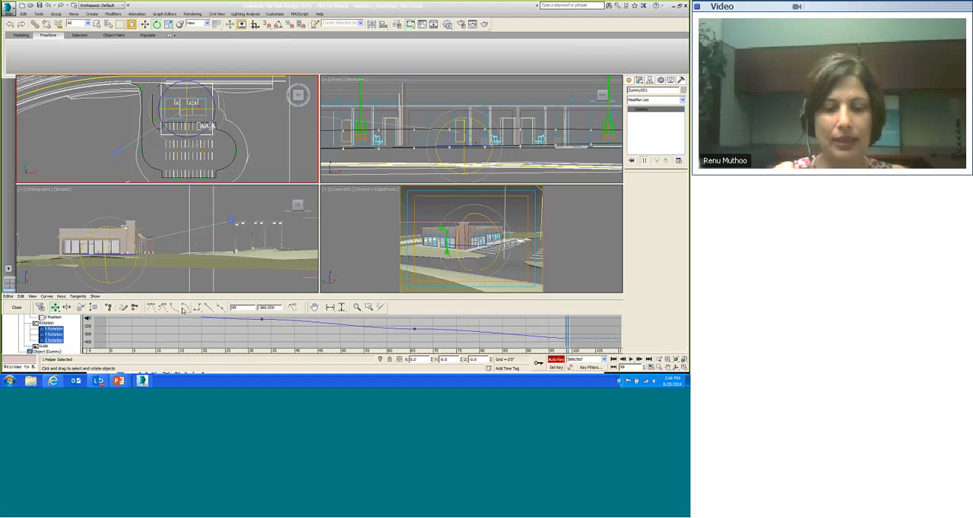
{"action": "middle_click_drag", "start_coordinate": [194, 329], "coordinate": [228, 343]}
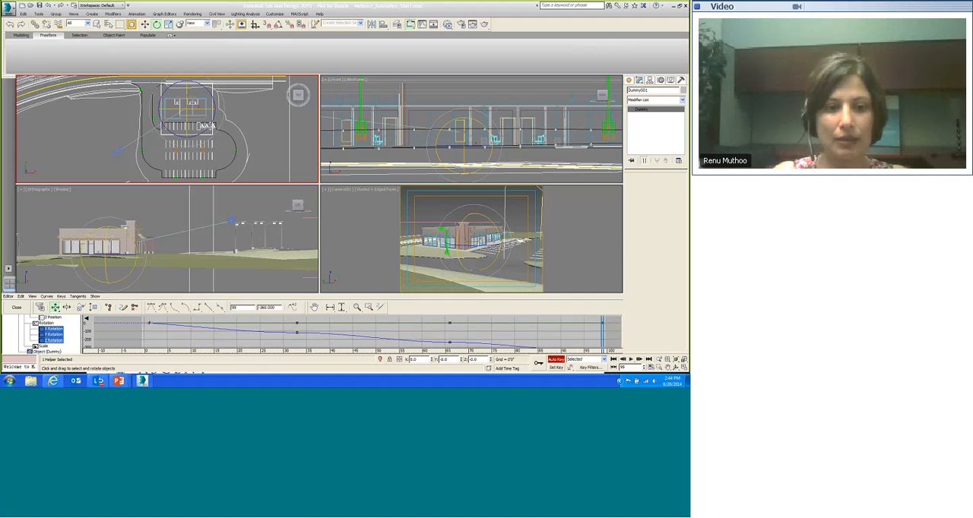
{"action": "left_click", "coordinate": [150, 323]}
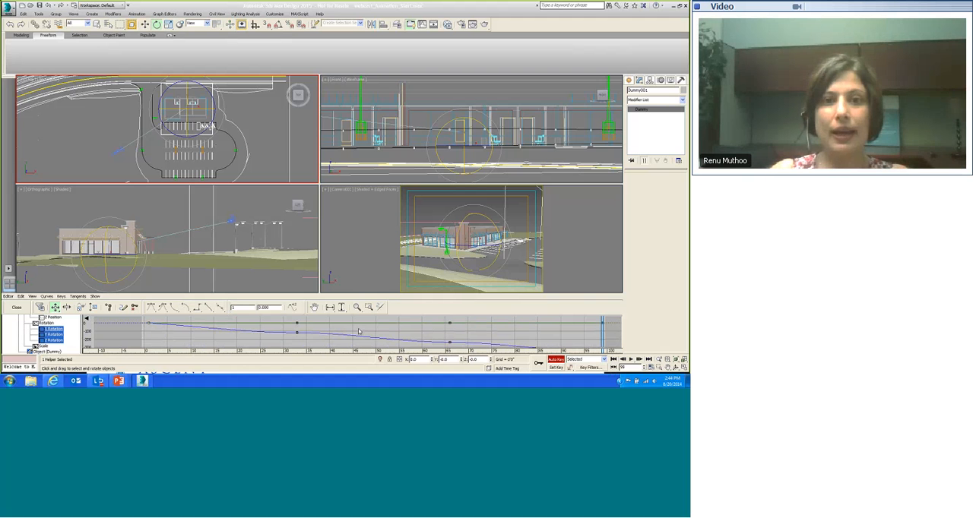
{"action": "middle_click_drag", "start_coordinate": [359, 331], "coordinate": [350, 327]}
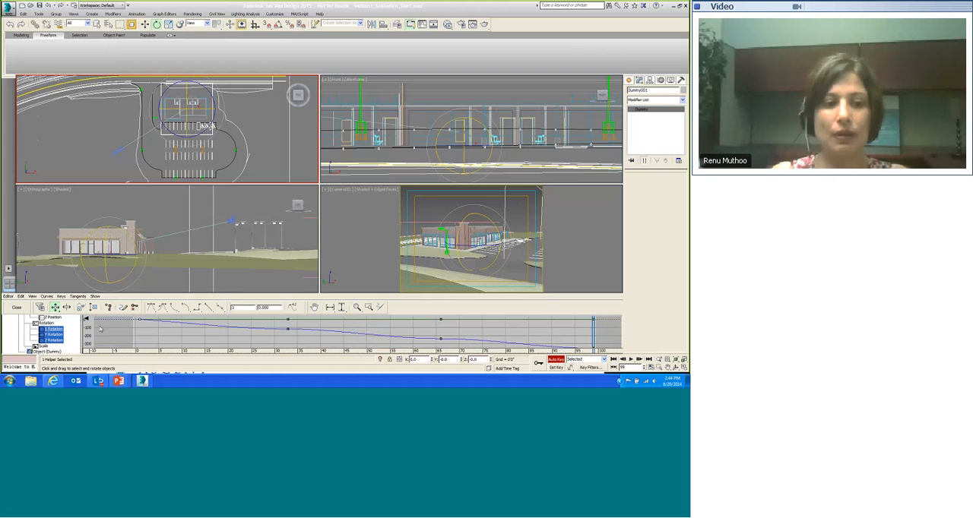
{"action": "left_click", "coordinate": [16, 307]}
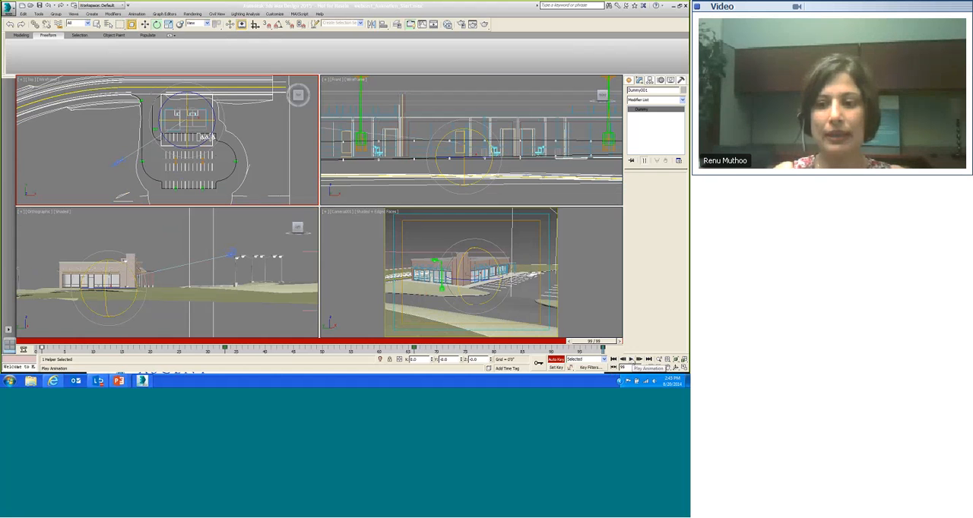
Step: Play and stop the animation, then switch to the PowerPoint presentation
{"action": "left_click", "coordinate": [630, 359]}
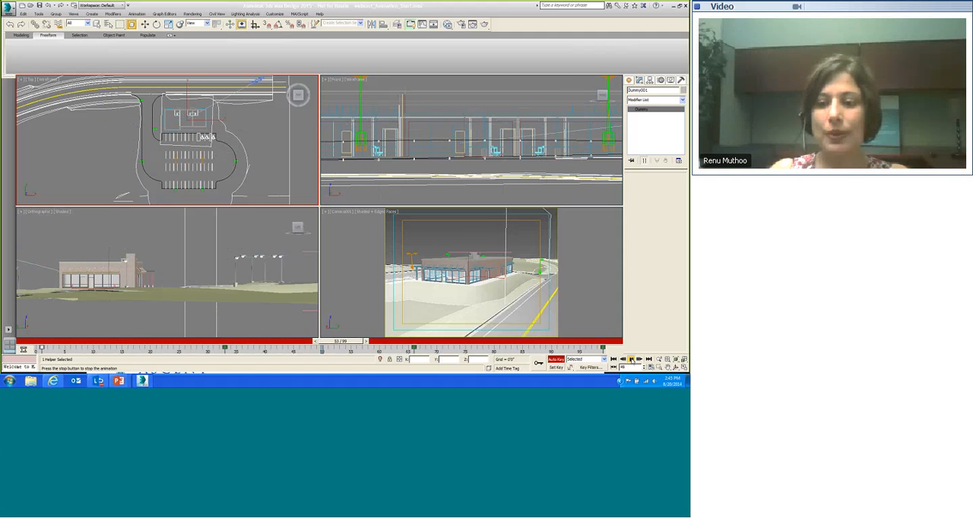
{"action": "left_click", "coordinate": [631, 361]}
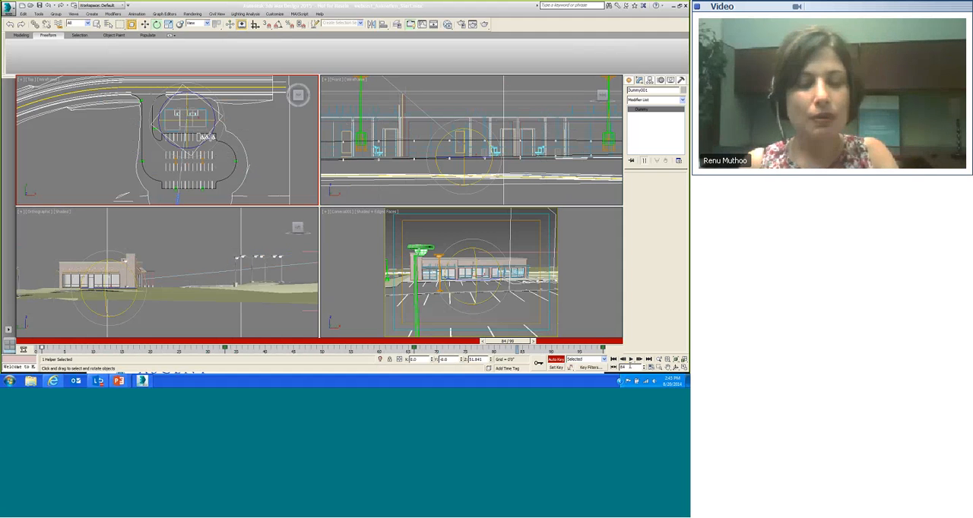
{"action": "key", "text": "alt+Tab"}
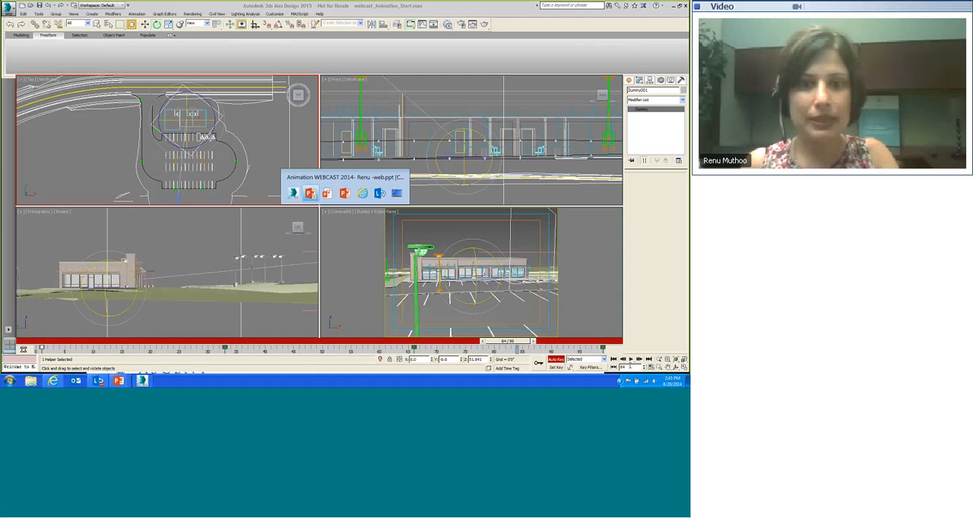